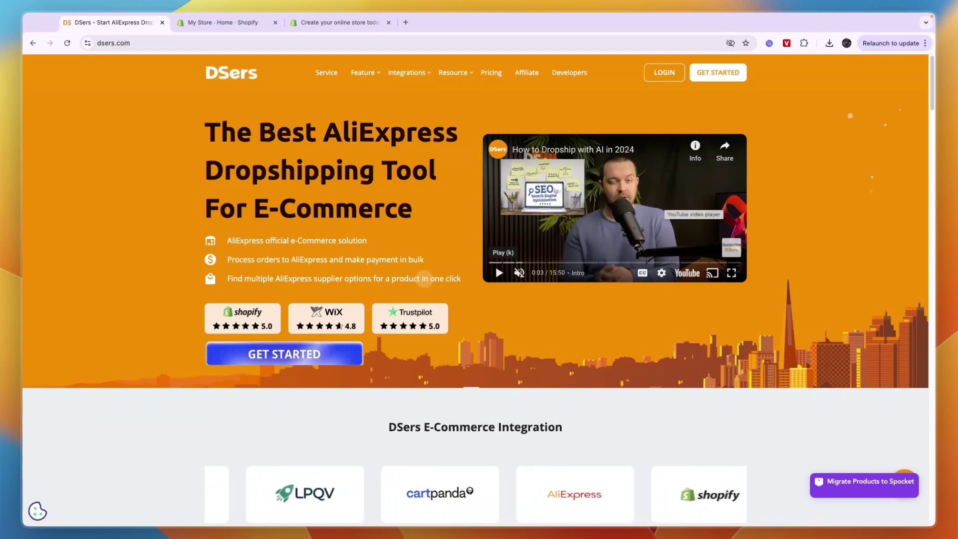
Step: Review Shopify's 3-months-for-€1/month free-trial offer, then return to the DSers homepage
key("ctrl+Tab")
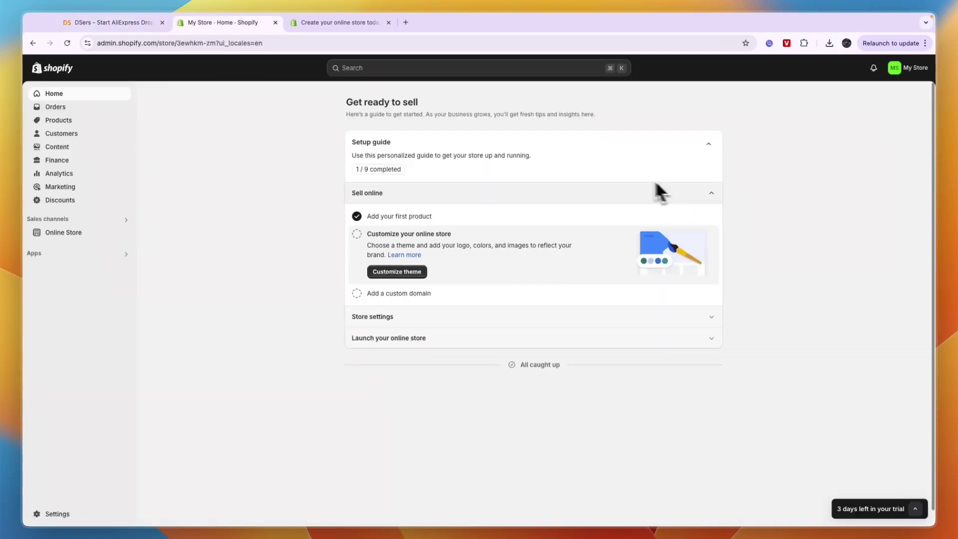
left_click(93, 26)
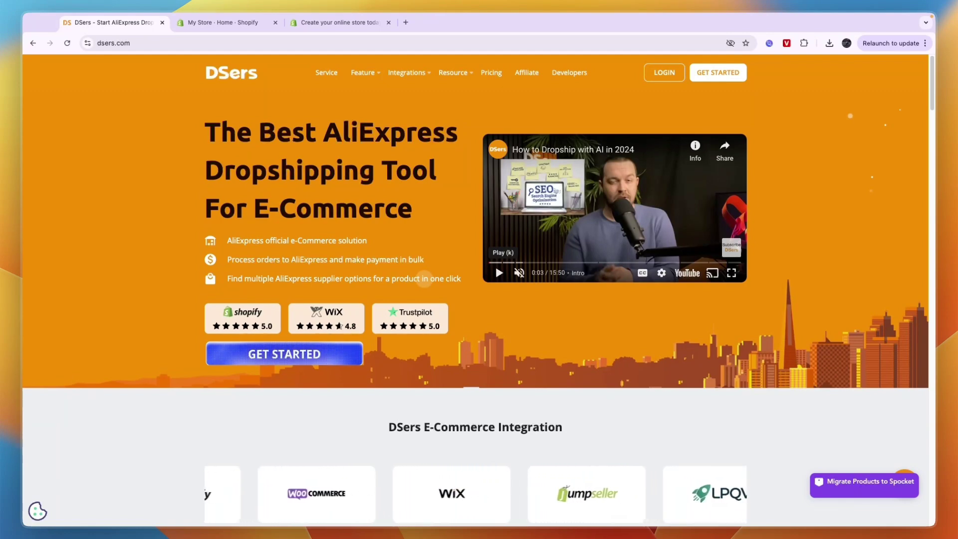
left_click(305, 23)
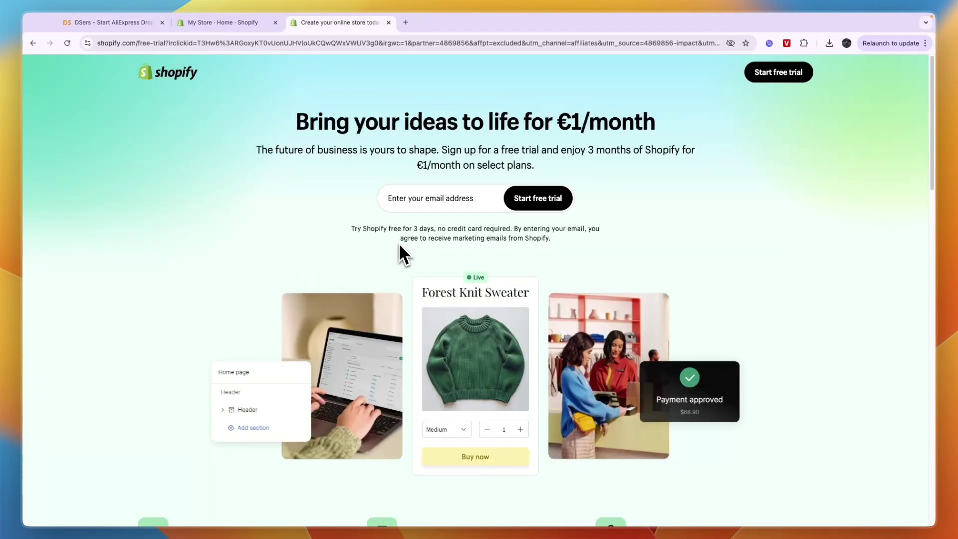
left_click_drag(609, 156, 469, 162)
left_click(529, 179)
left_click(203, 22)
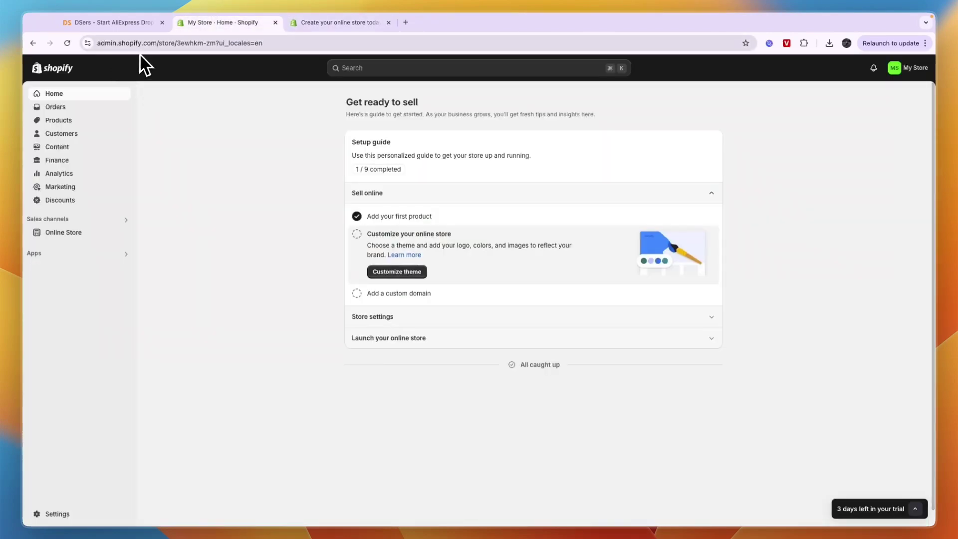
left_click(126, 24)
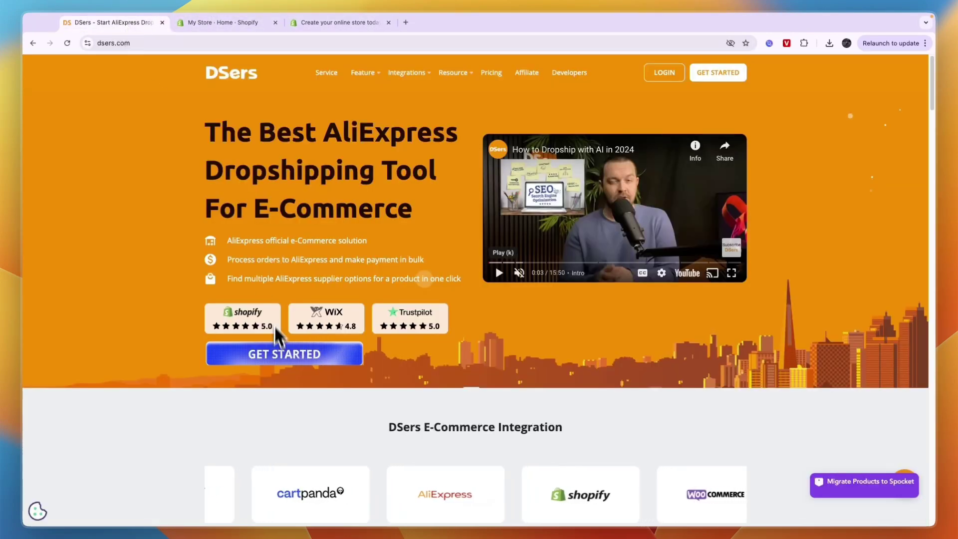
Step: Register a new DSers account with an email and password
left_click(282, 355)
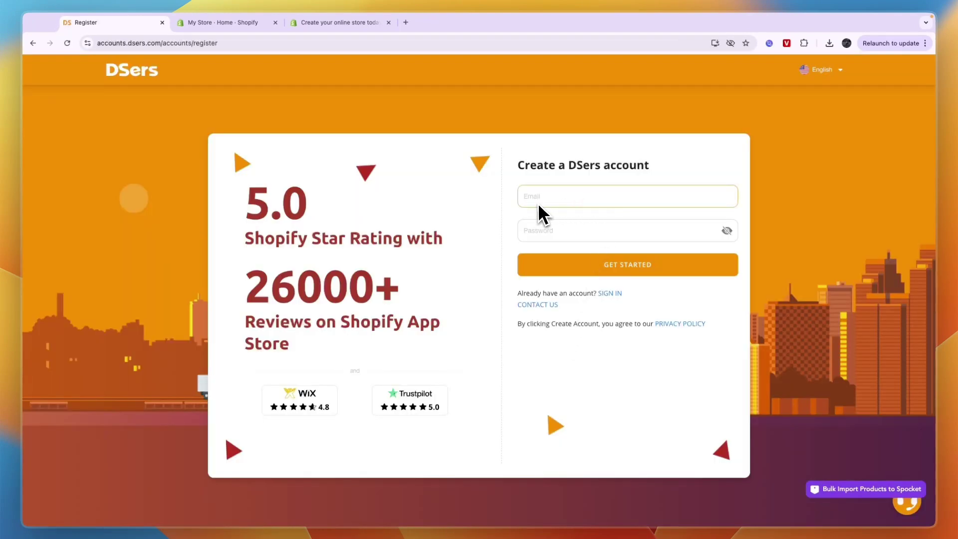
left_click(607, 266)
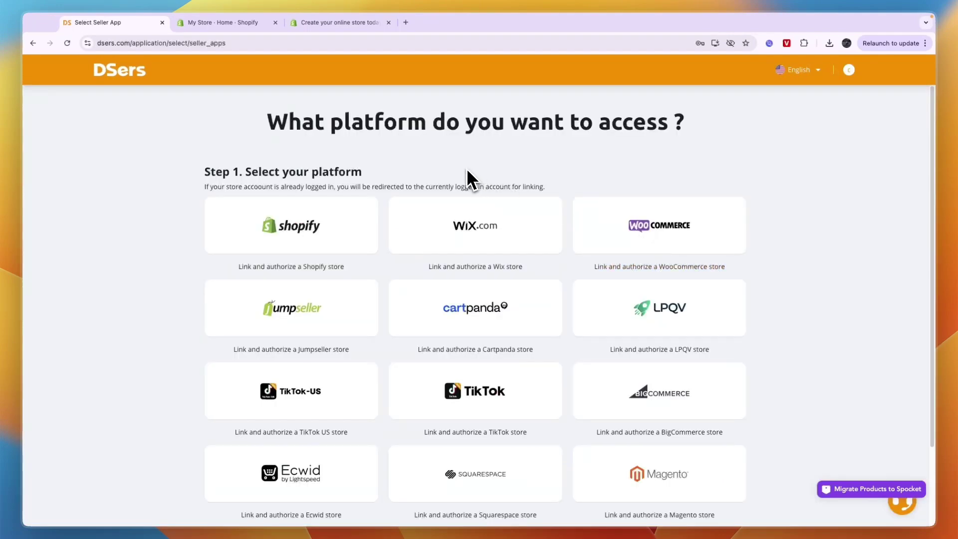
scroll(603, 390, "down", 3)
scroll(499, 359, "up", 3)
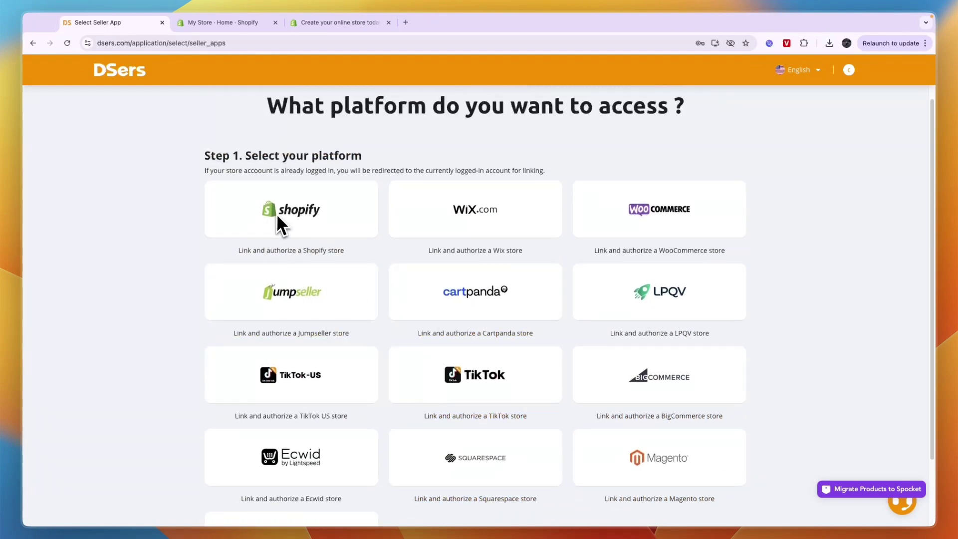
Step: Choose Shopify as the platform and install the DSers app on the store
left_click(293, 210)
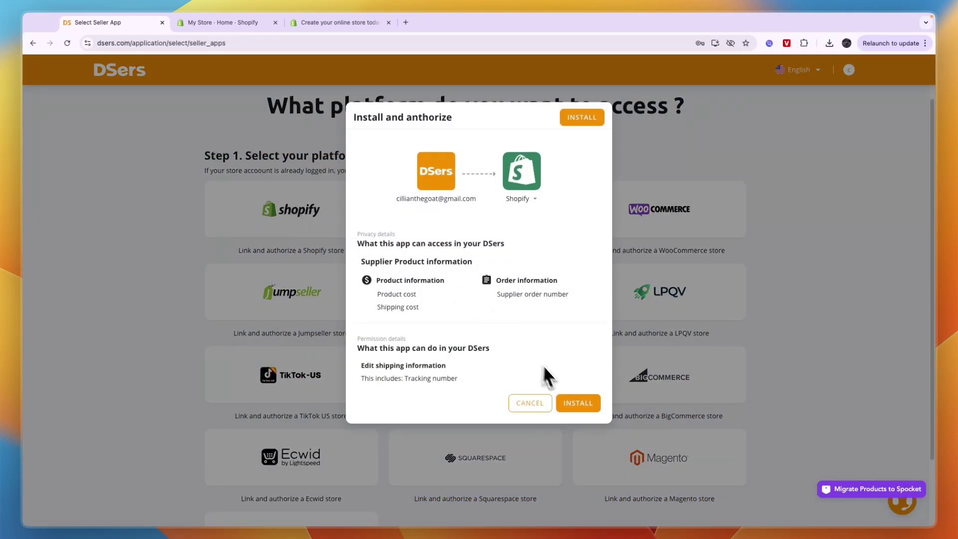
left_click(573, 402)
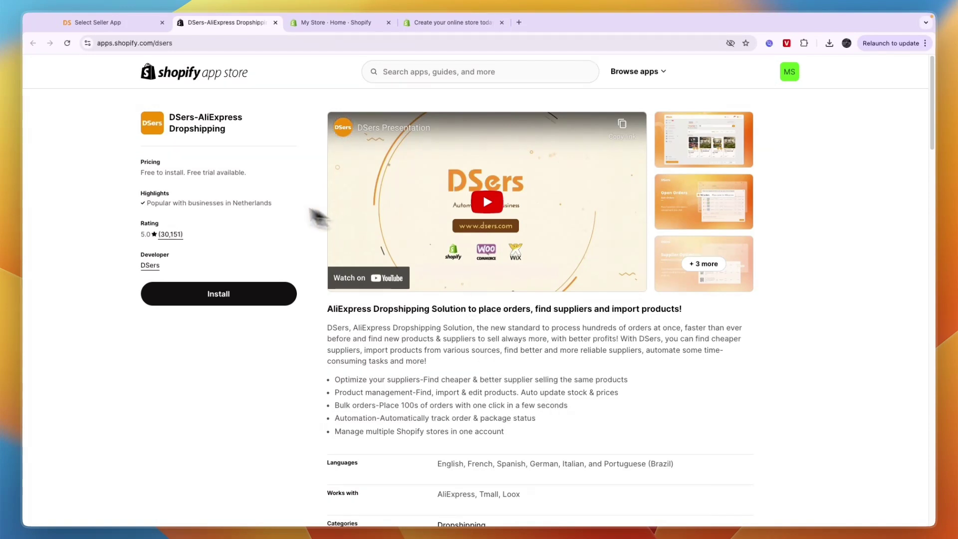
left_click(162, 236)
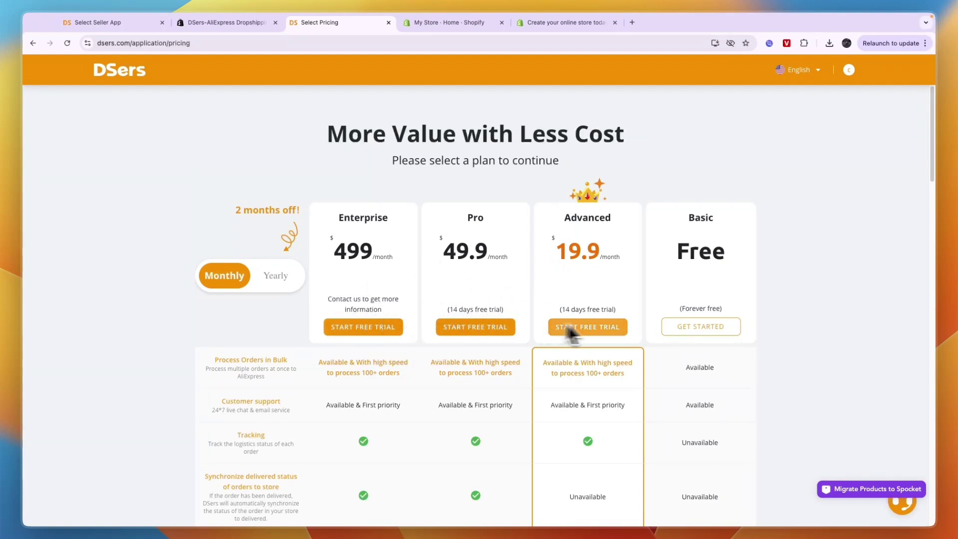
Step: Pick the free Basic plan and link AliExpress as the supplier through its login
left_click(677, 327)
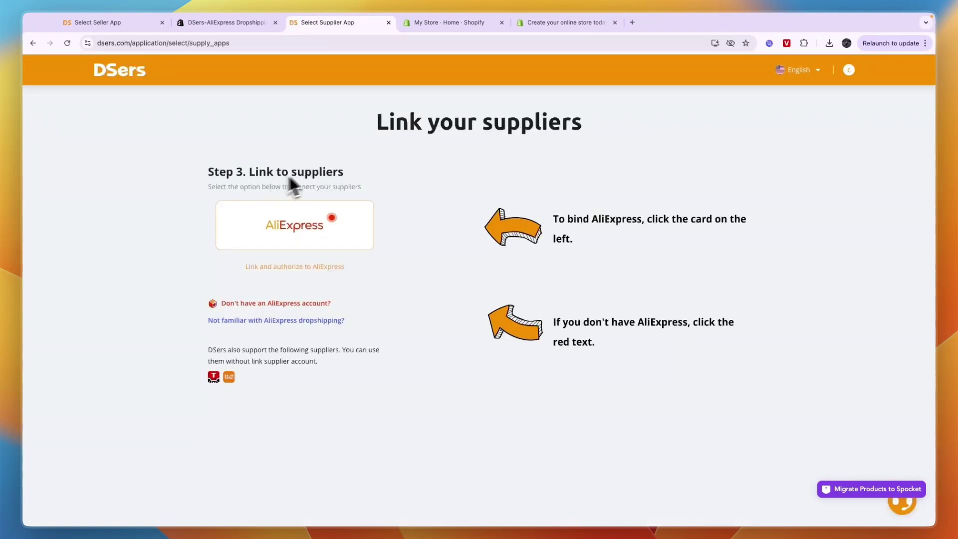
left_click_drag(203, 167, 340, 174)
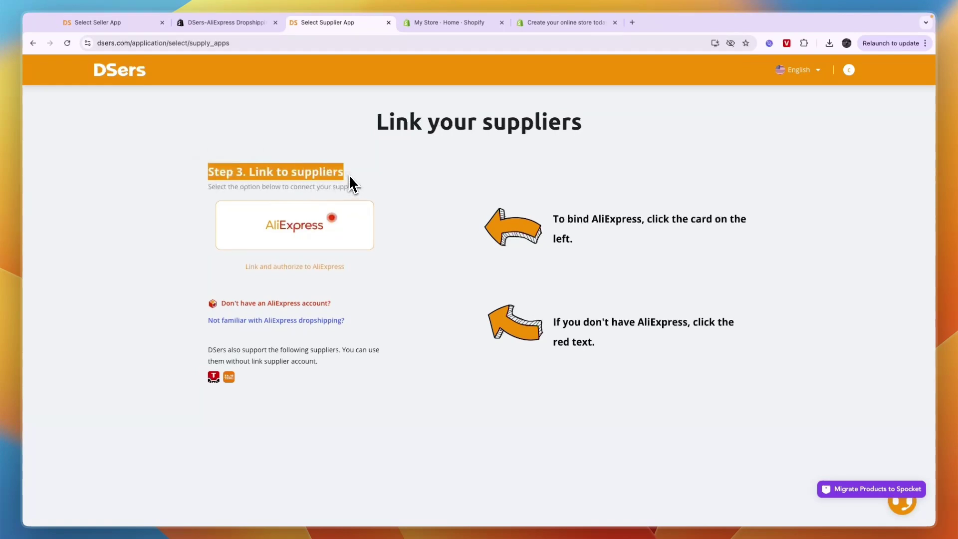
left_click(349, 175)
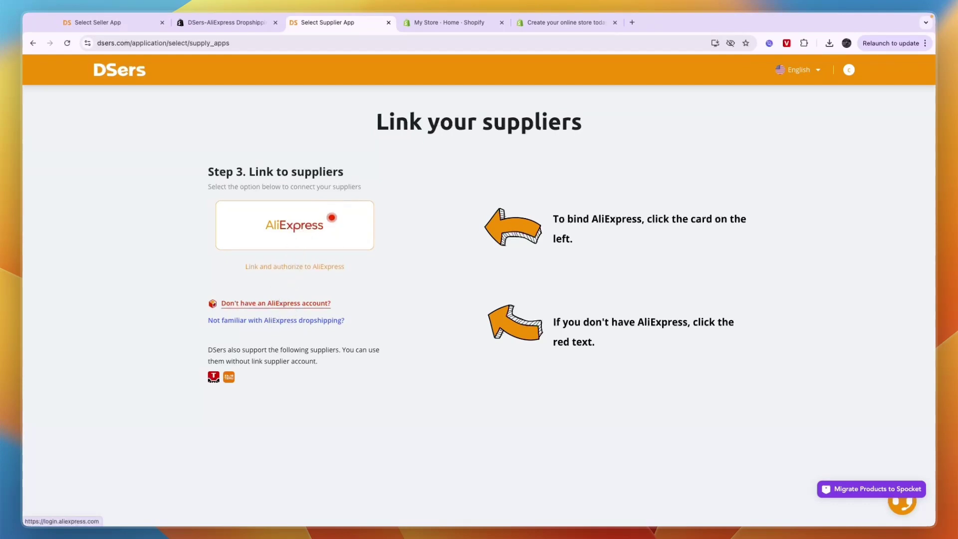
left_click(289, 230)
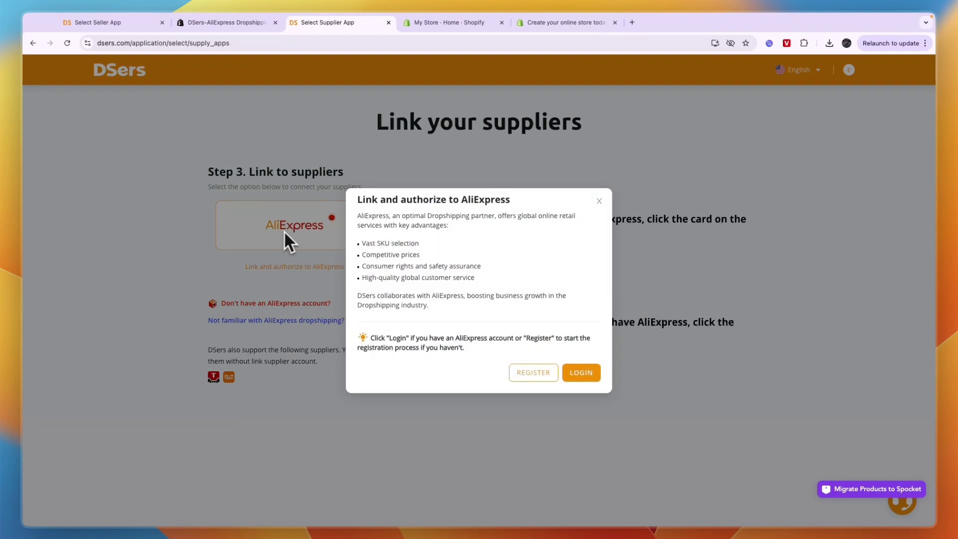
left_click(589, 376)
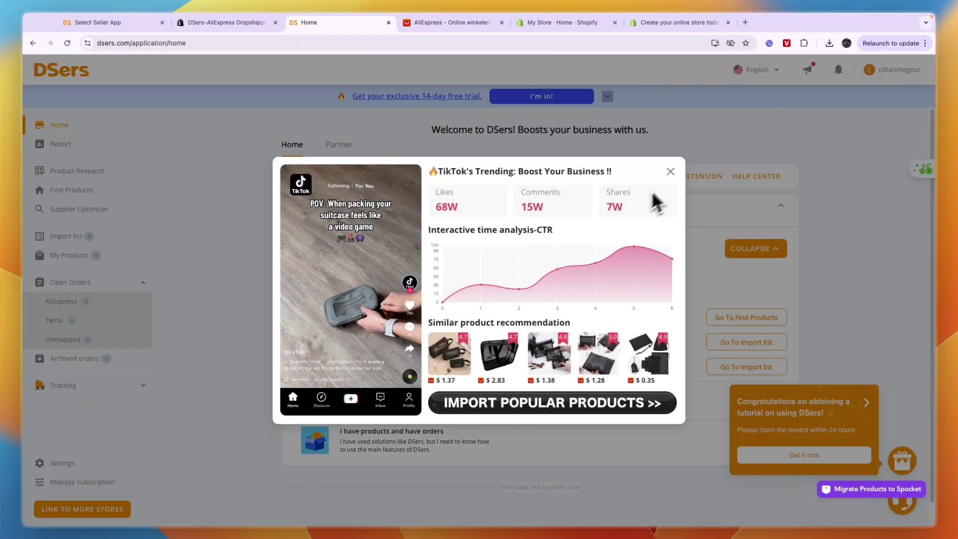
Step: Dismiss the popups, filter Product Research ads to Household Products, then go to Find Products
left_click(670, 171)
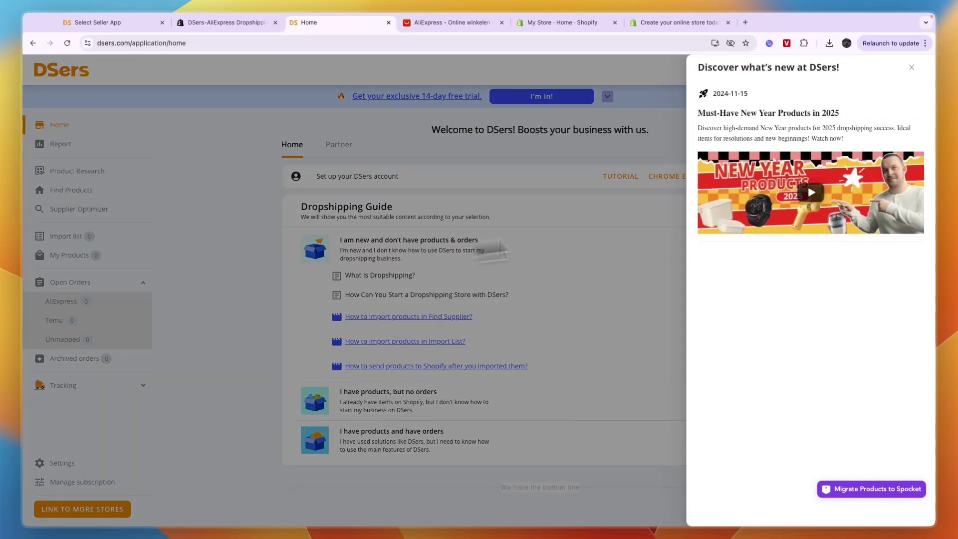
left_click(912, 67)
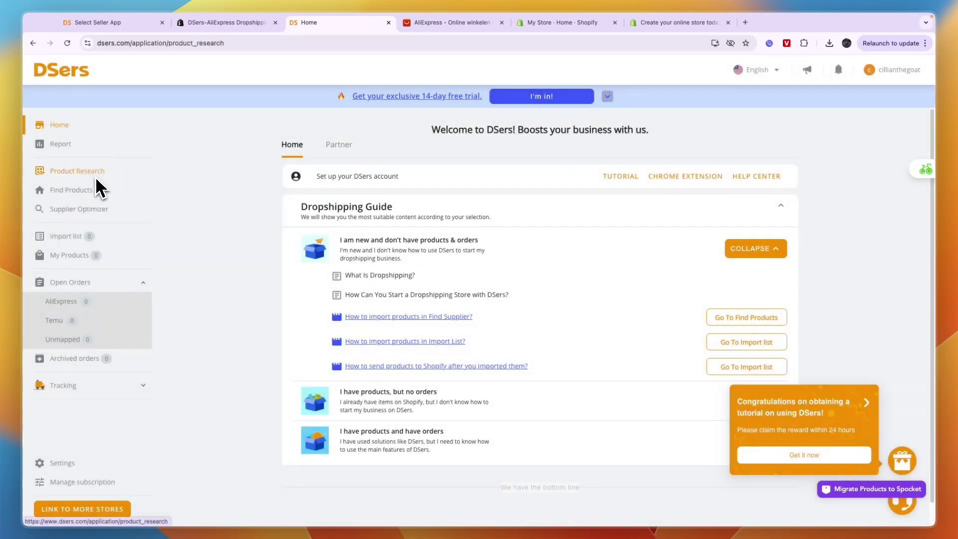
left_click(96, 178)
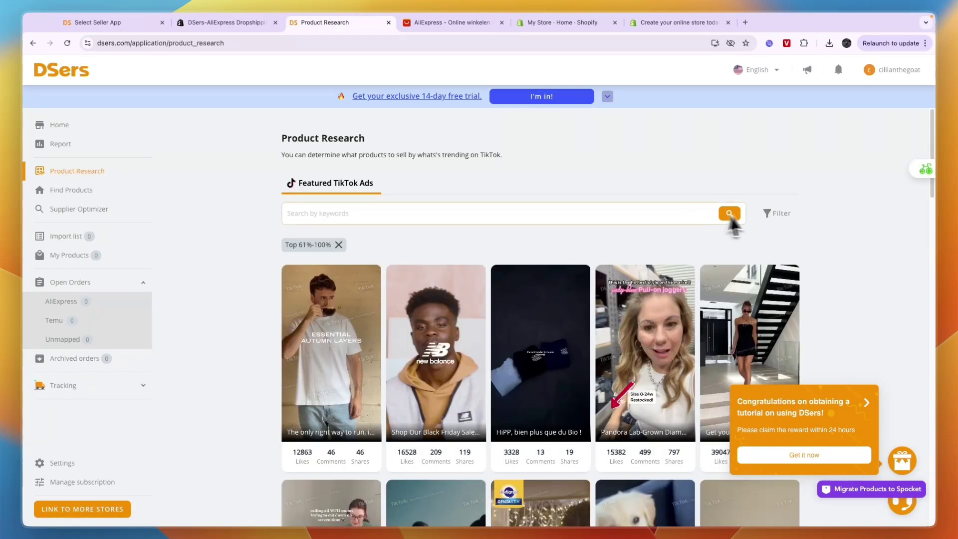
left_click(774, 217)
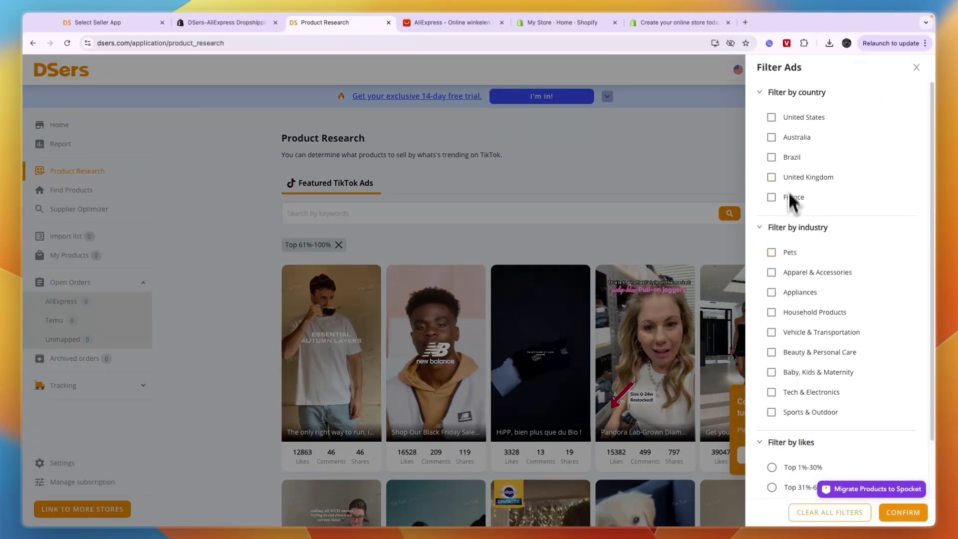
scroll(804, 275, "down", 3)
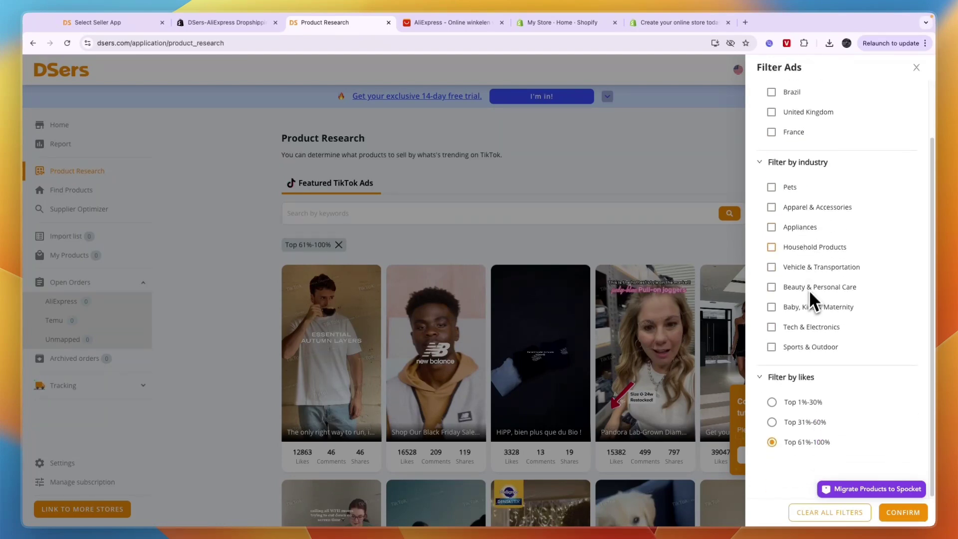
left_click(805, 248)
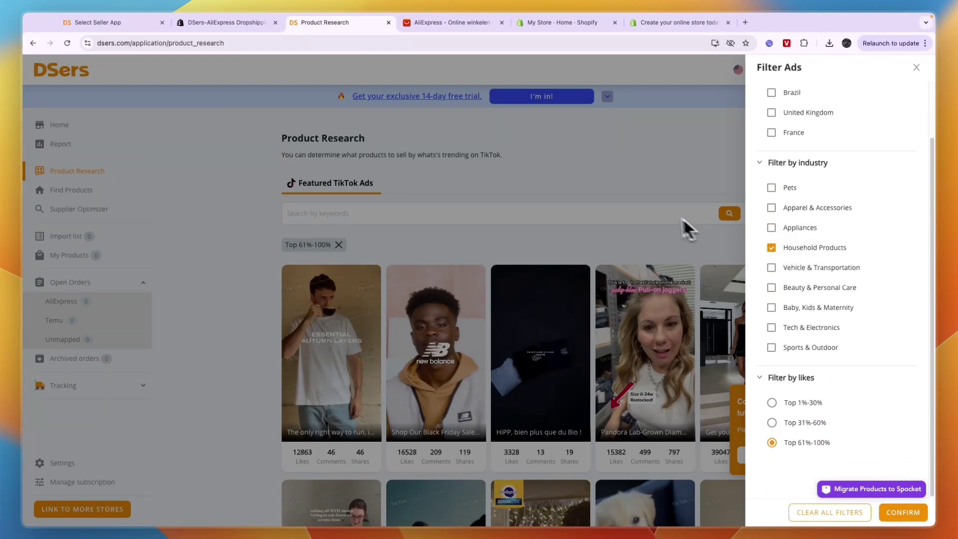
left_click(907, 514)
scroll(540, 319, "down", 7)
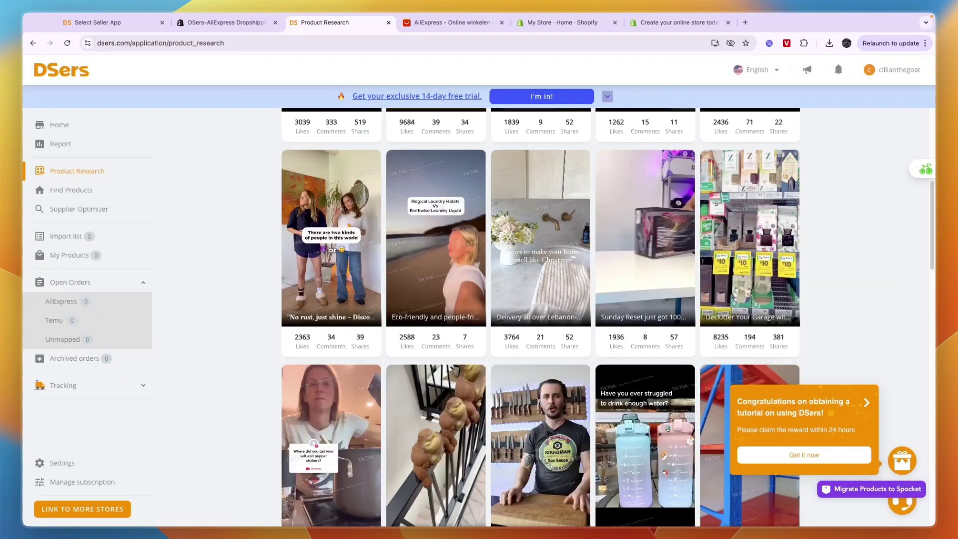
left_click(71, 190)
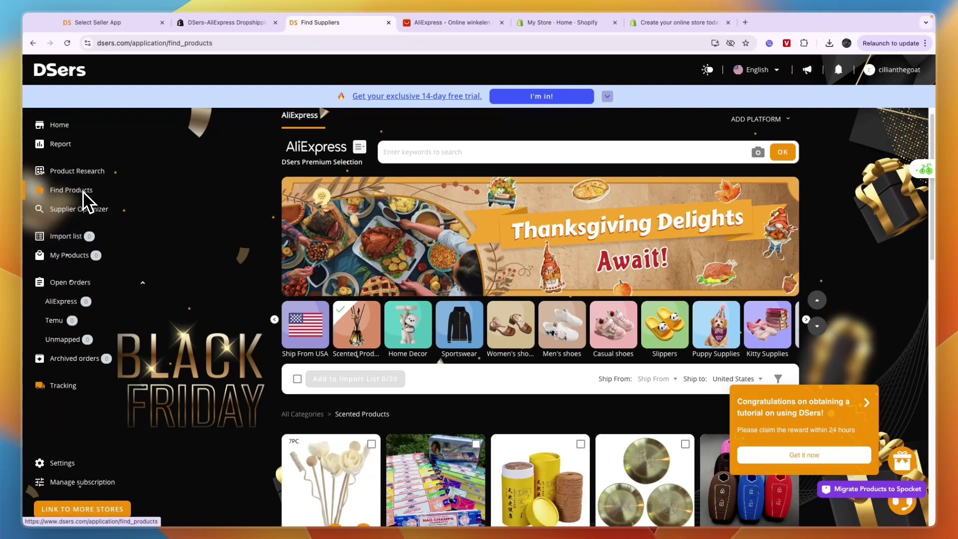
Step: Open the BPA-free water bottle product page to note its title words
scroll(593, 466, "down", 8)
scroll(456, 346, "down", 5)
left_click(513, 408)
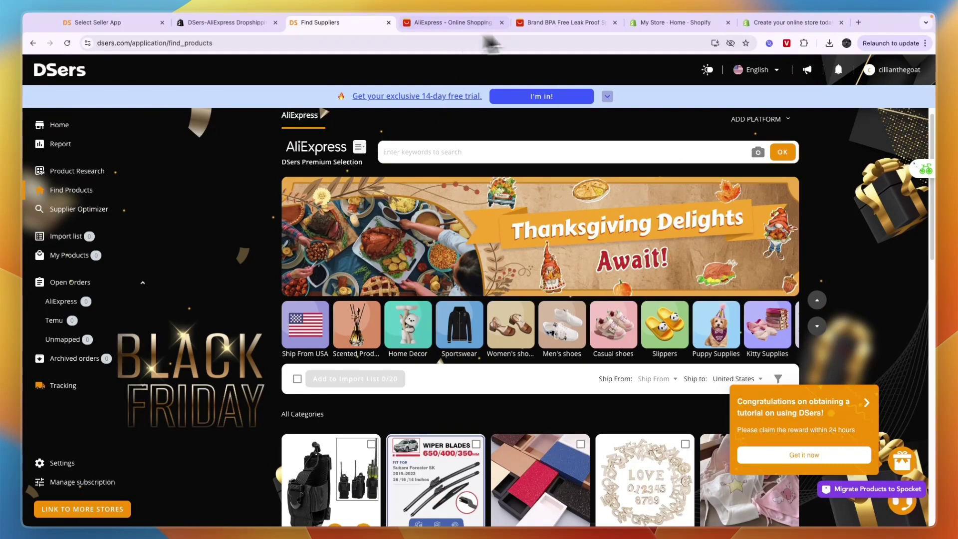
left_click(577, 23)
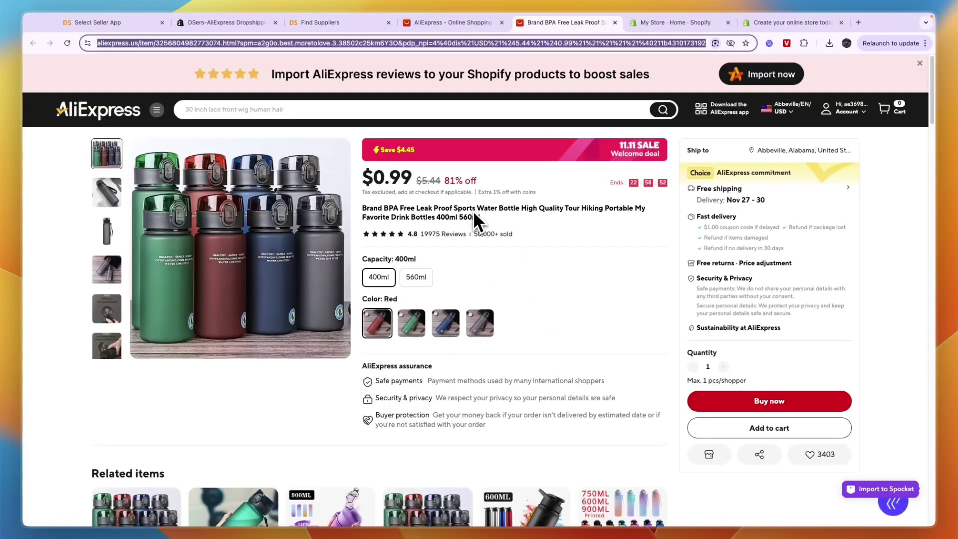
left_click(488, 209)
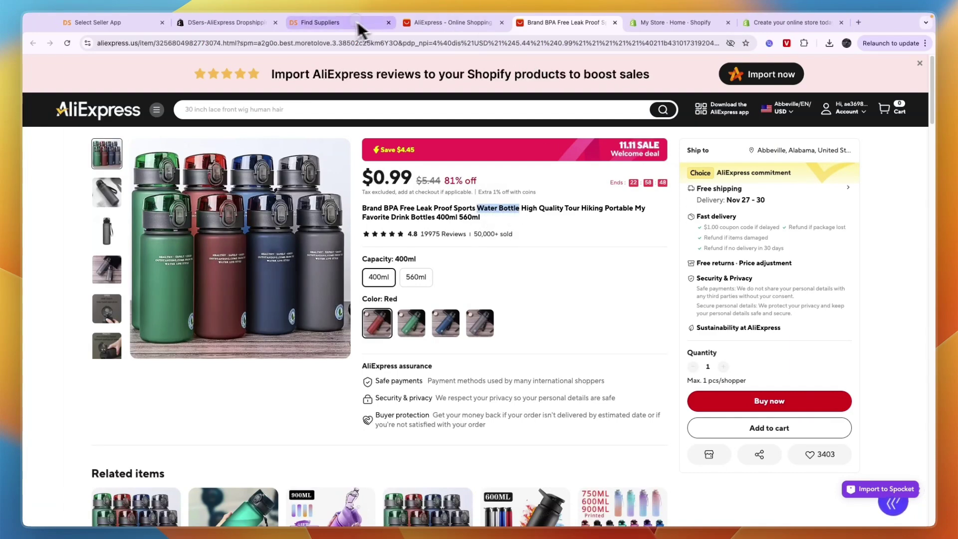
left_click(320, 23)
Step: Search suppliers for 'Water Bottle', compare with the AliExpress listing, and browse the results
left_click(461, 146)
type("Water Bottle")
left_click(783, 152)
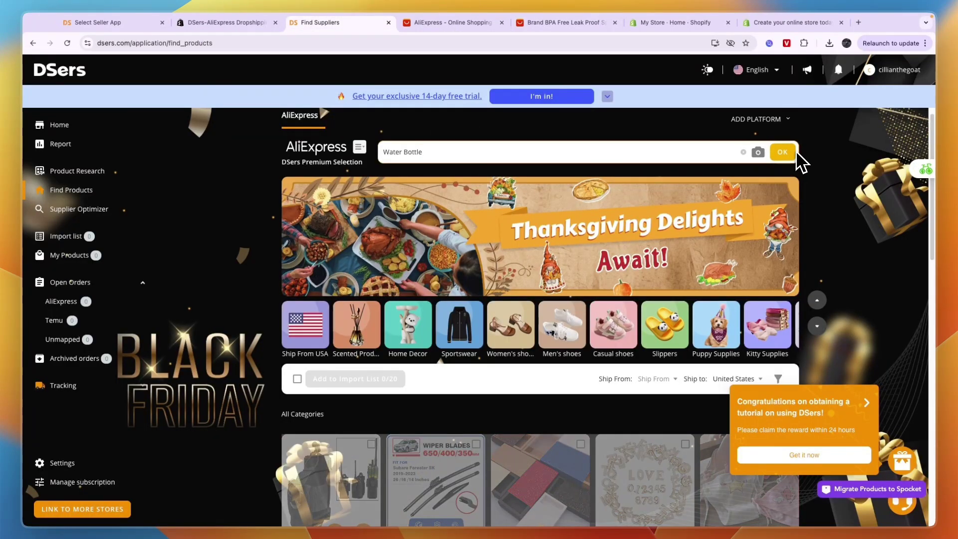
left_click(582, 23)
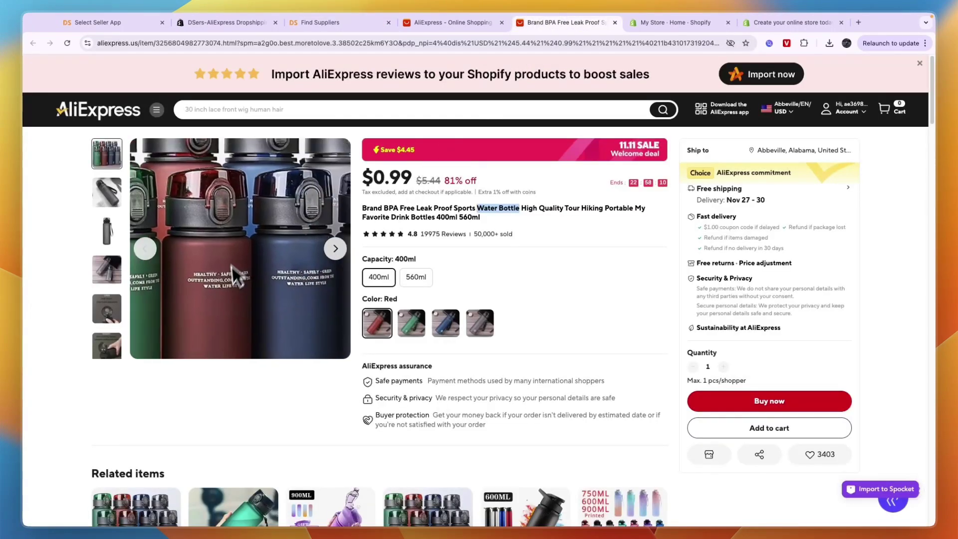
left_click(320, 22)
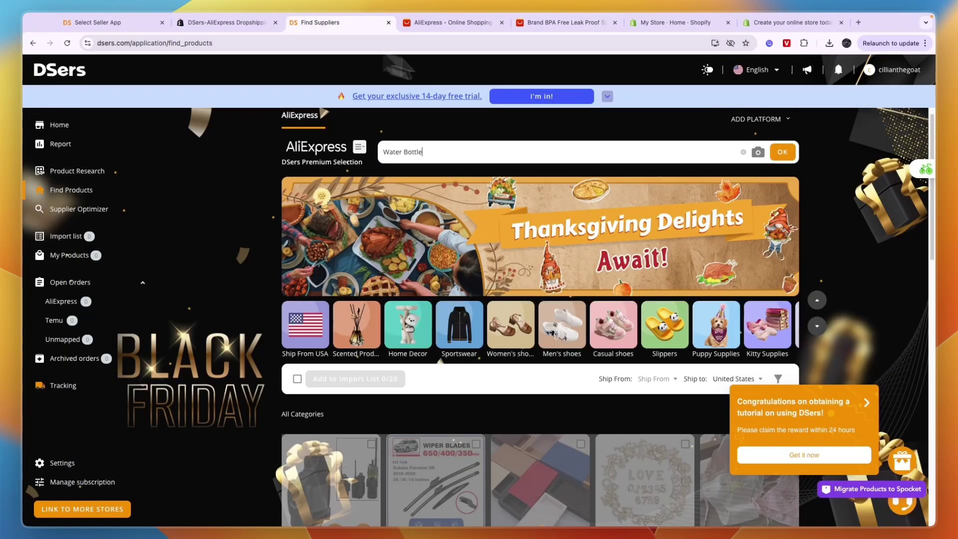
scroll(694, 302, "down", 2)
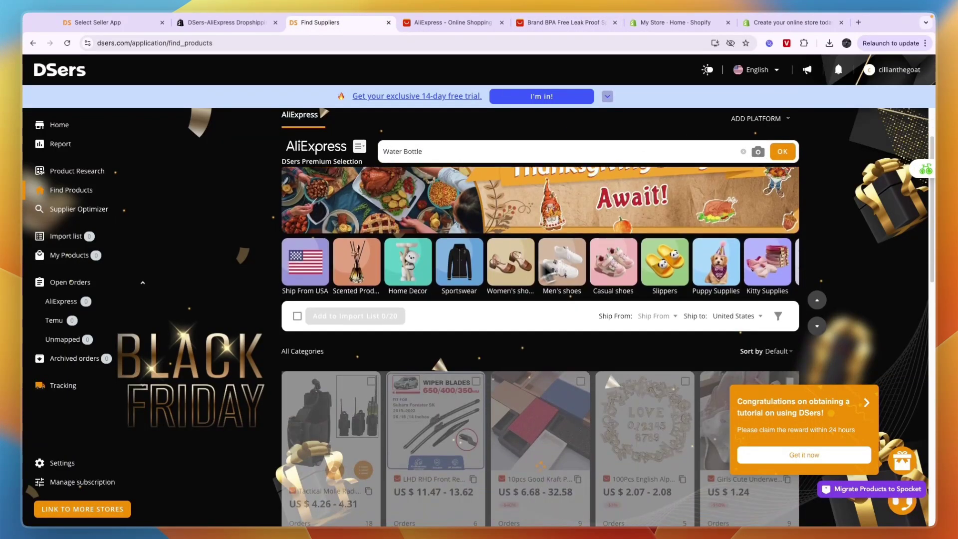
scroll(694, 302, "down", 8)
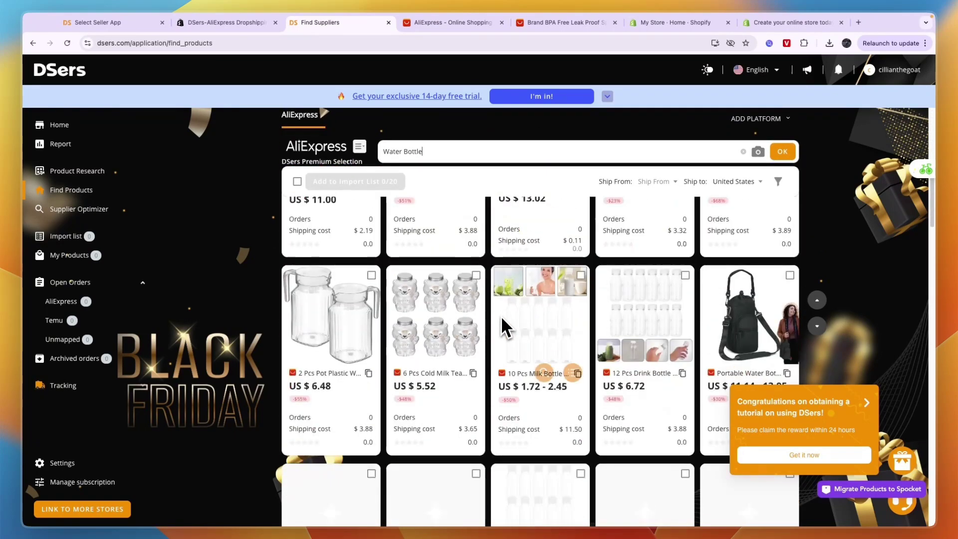
scroll(472, 334, "down", 10)
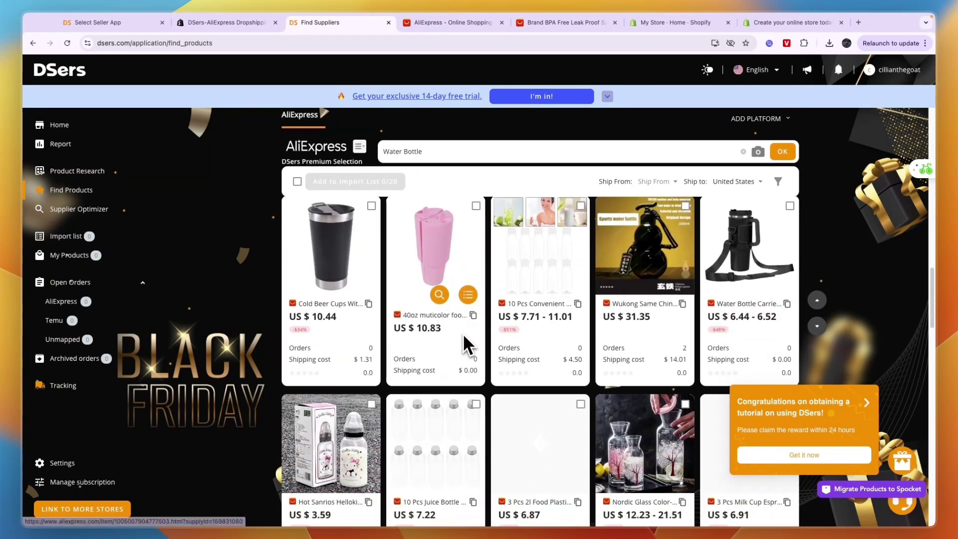
scroll(562, 299, "down", 8)
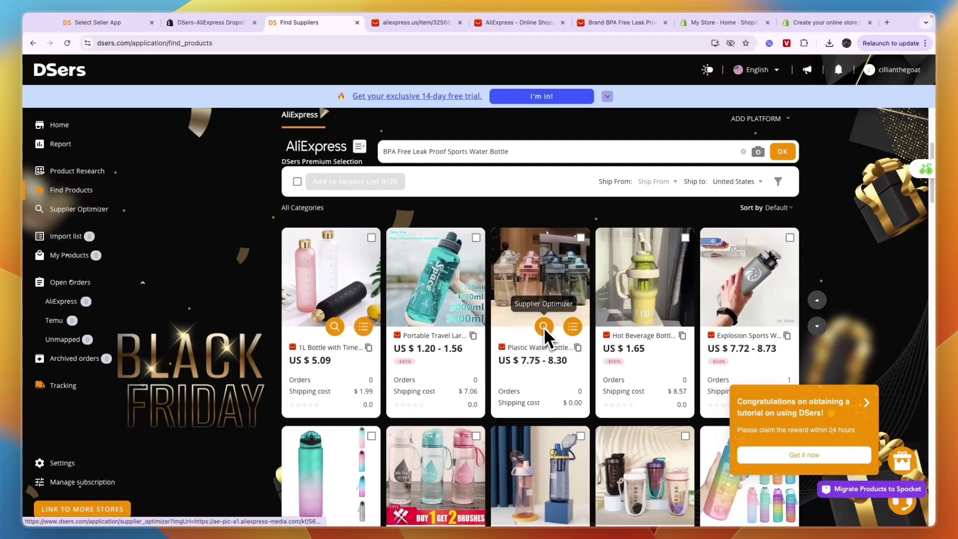
Step: Import the Plastic Water Bottle in English and go to the Import List
left_click(572, 326)
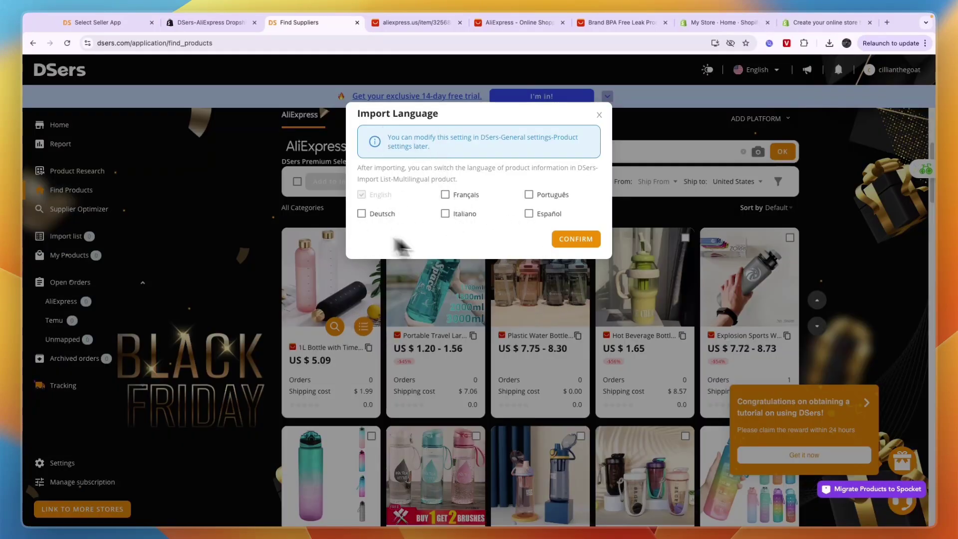
left_click(573, 239)
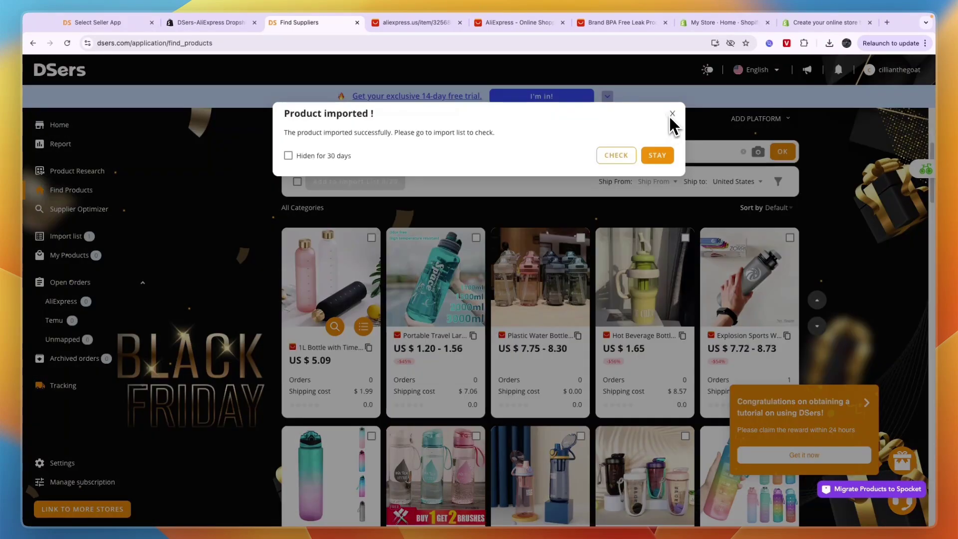
left_click(672, 115)
left_click(57, 236)
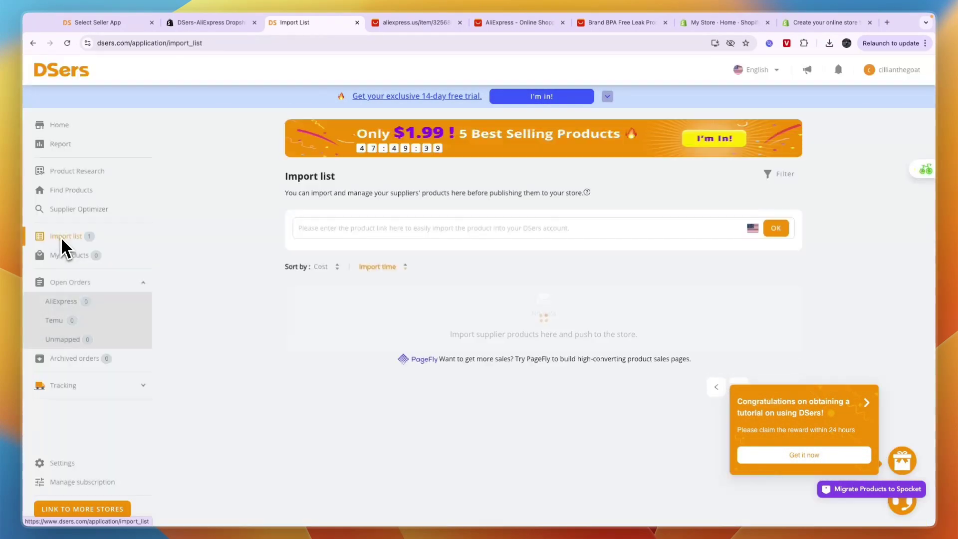
scroll(299, 300, "down", 2)
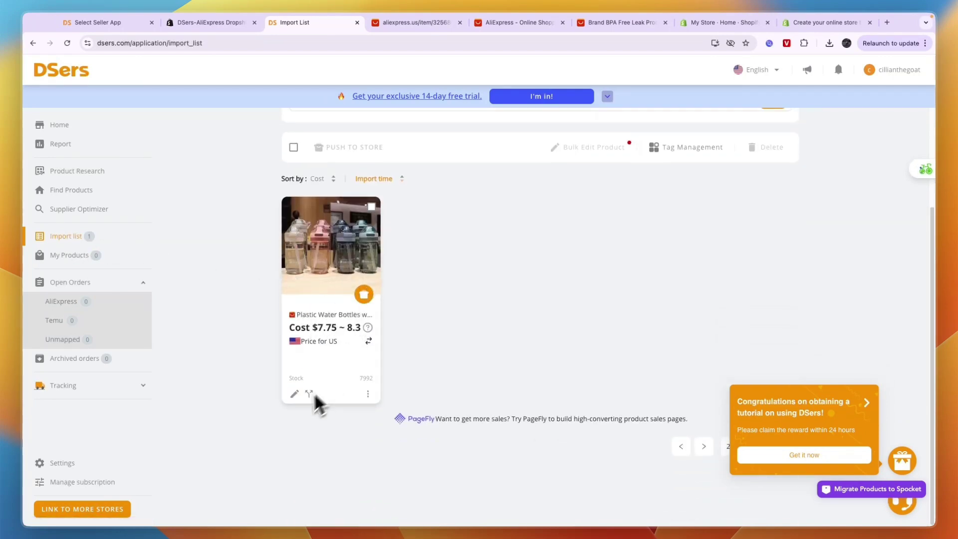
Step: Open the imported bottle's edit details and review its eight variants
left_click(294, 394)
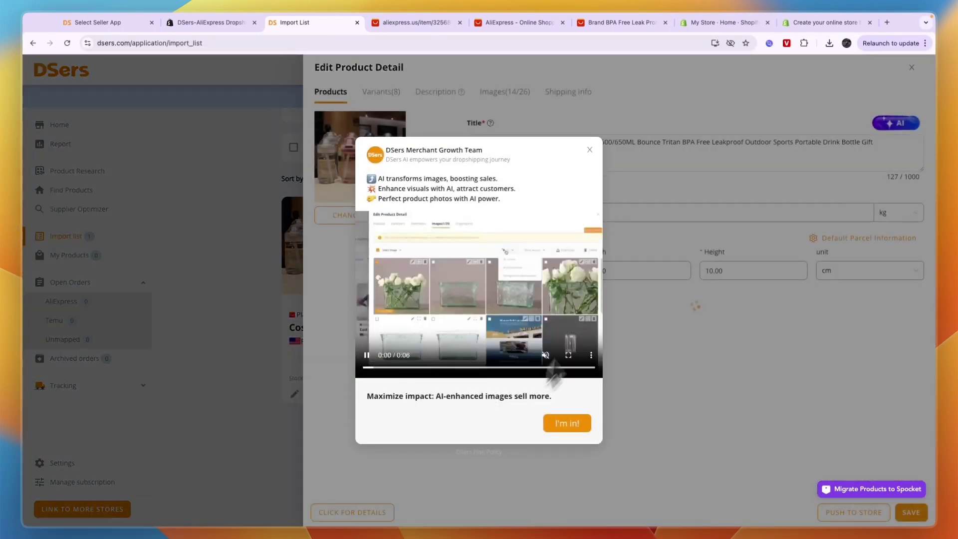
left_click(590, 150)
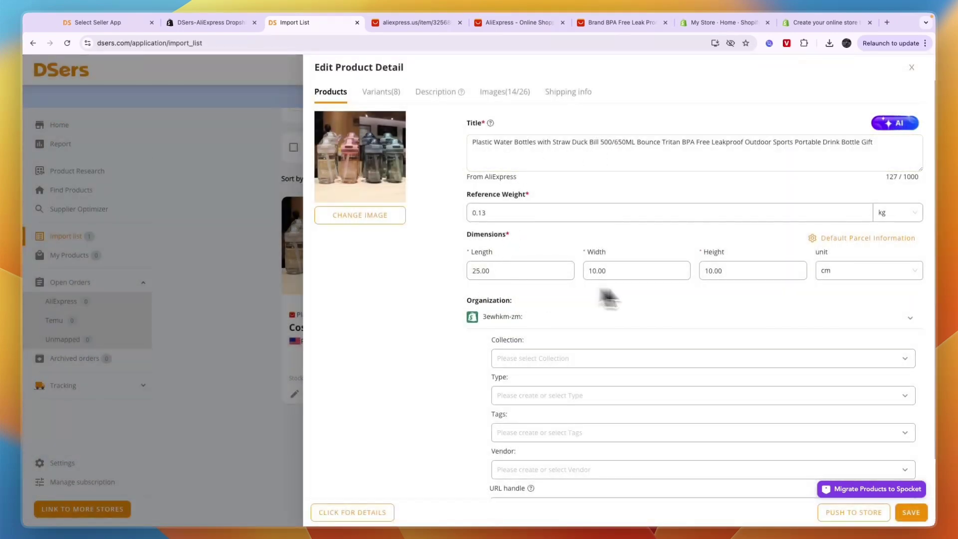
left_click_drag(462, 206, 511, 191)
left_click(469, 227)
left_click(496, 200)
scroll(490, 225, "down", 2)
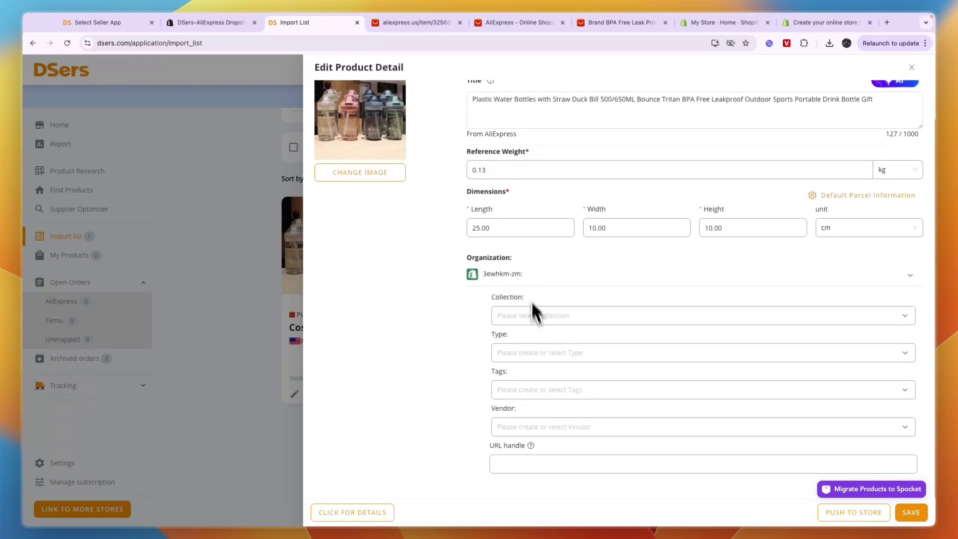
scroll(507, 324, "up", 2)
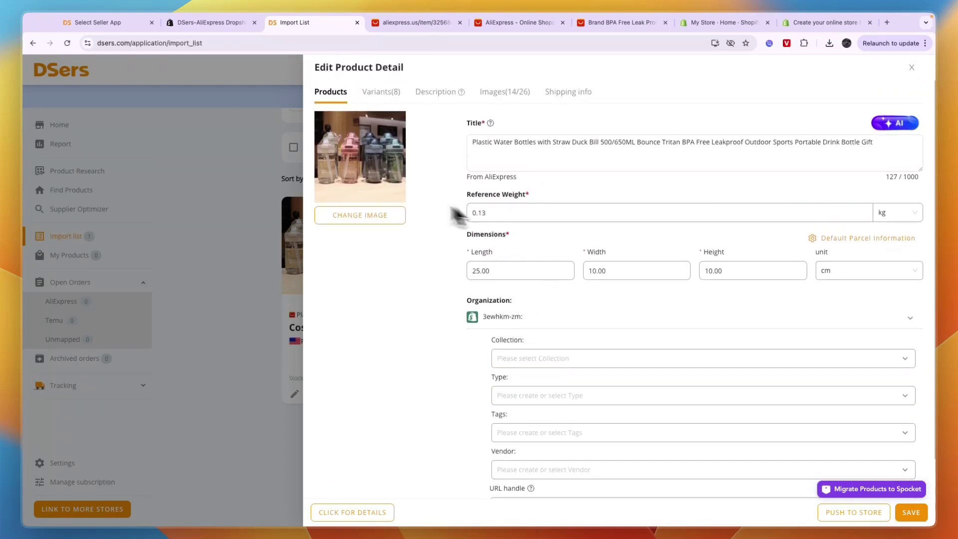
left_click(385, 94)
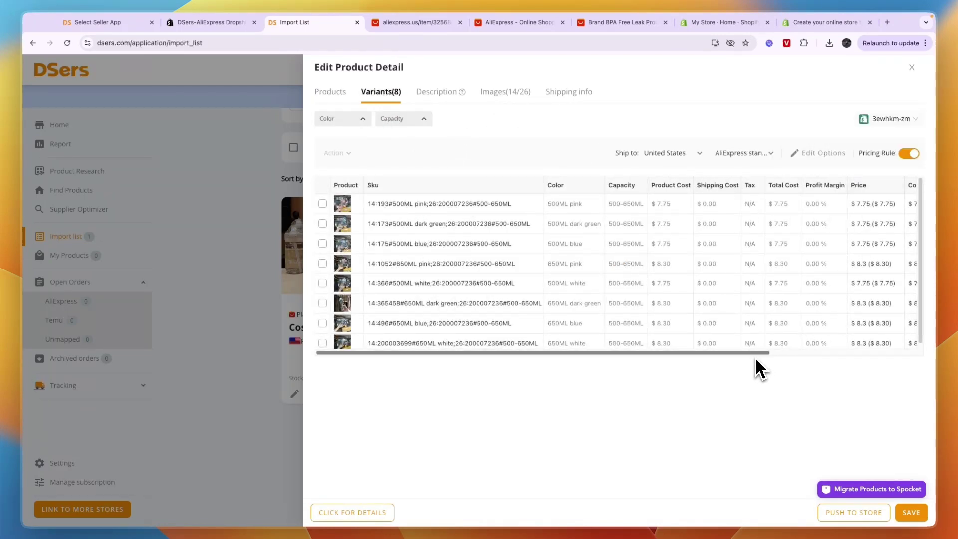
left_click_drag(756, 354, 937, 364)
Step: Keep AliExpress standard shipping, then check the Description, Images and Shipping info tabs
left_click(684, 154)
left_click(685, 154)
left_click(694, 152)
left_click(744, 153)
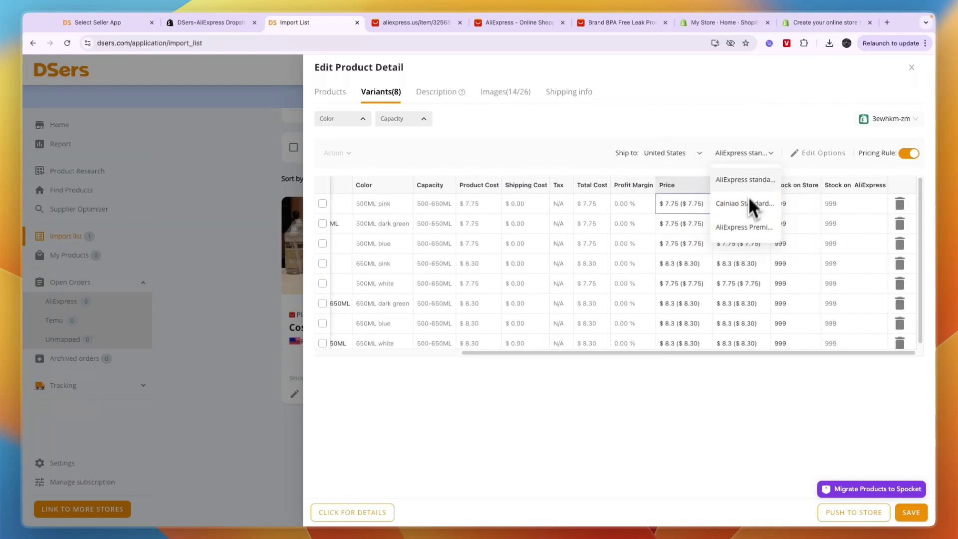
left_click(766, 125)
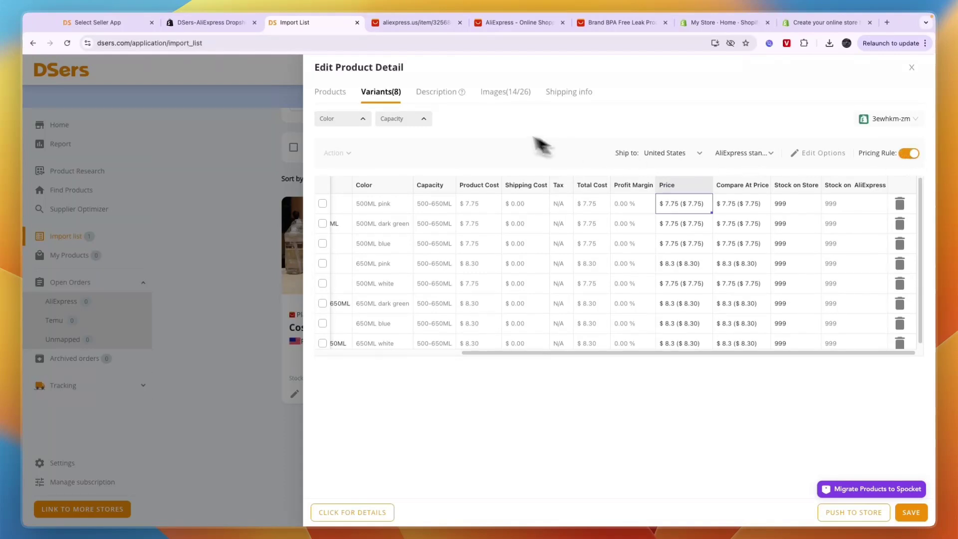
left_click(434, 93)
left_click(505, 92)
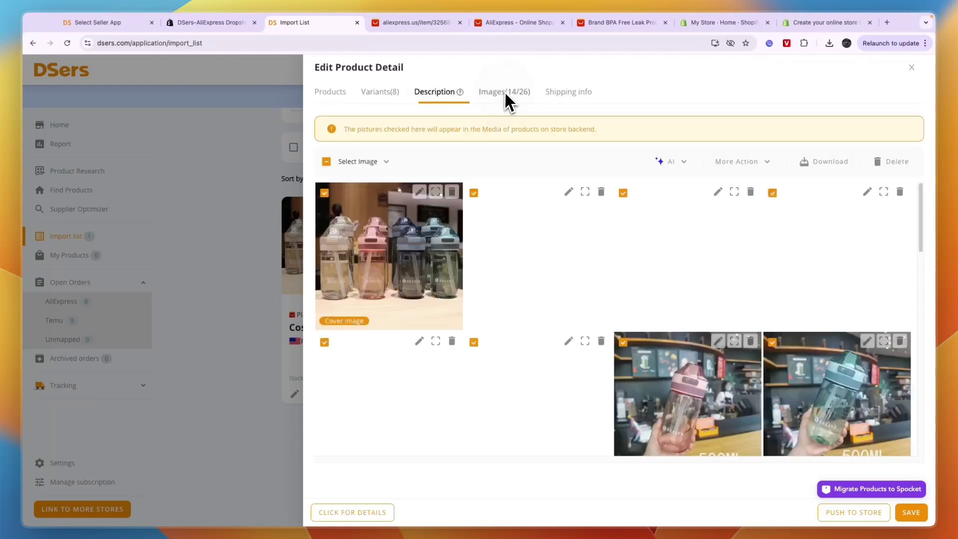
left_click(569, 91)
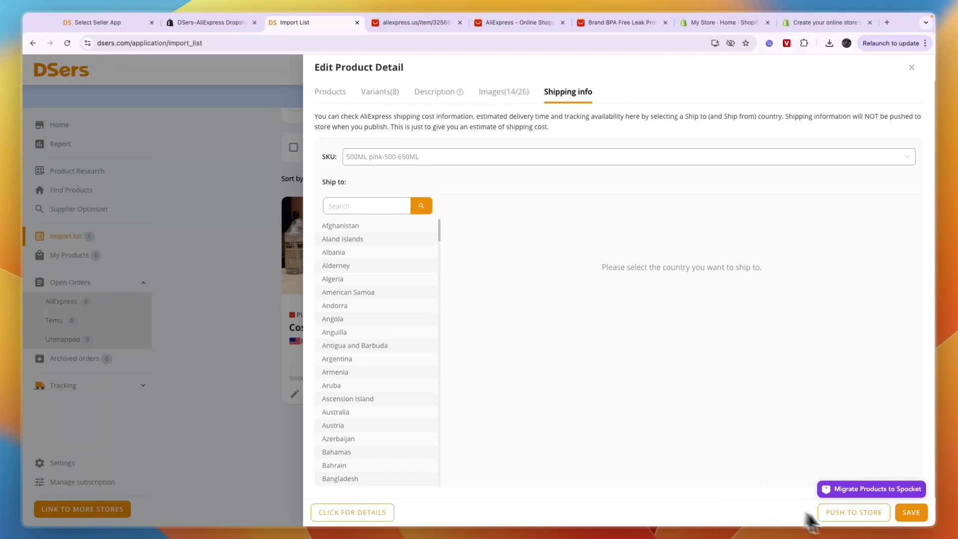
Step: Review the push details and push the water bottle to Shopify at $7.75–$8.30
left_click(855, 516)
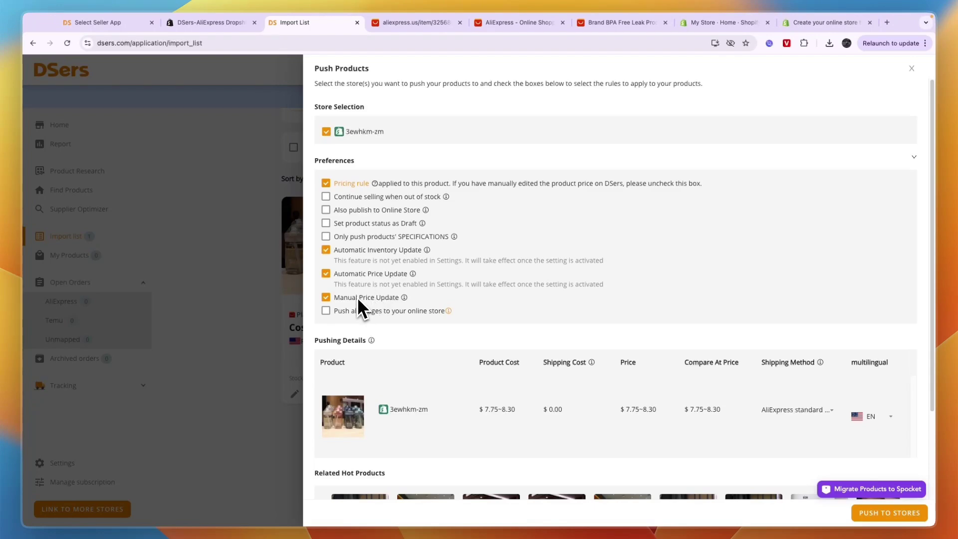
scroll(424, 320, "down", 3)
scroll(566, 357, "up", 3)
scroll(454, 375, "down", 3)
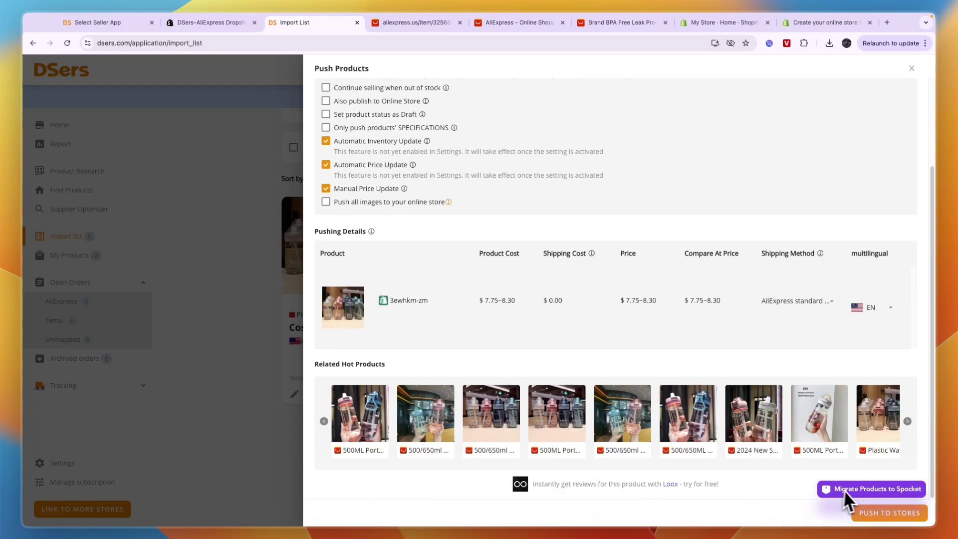
left_click(867, 515)
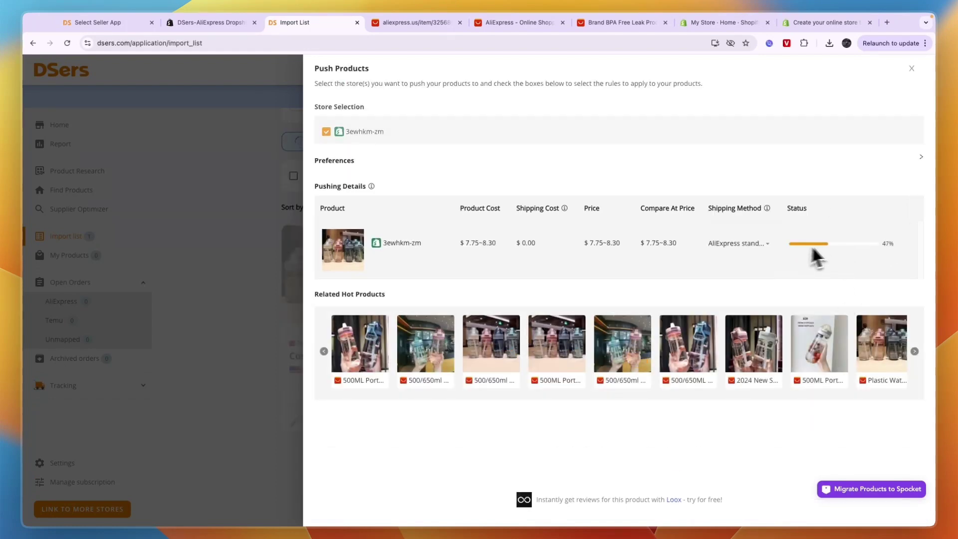
Step: Open the Shopify product list and preview the water bottle on the storefront
left_click(213, 23)
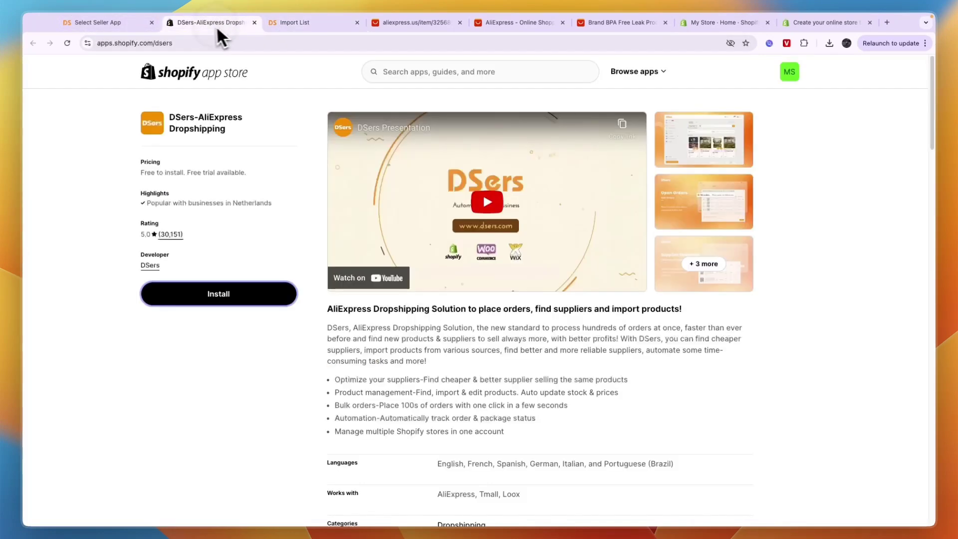
left_click(724, 22)
left_click(56, 120)
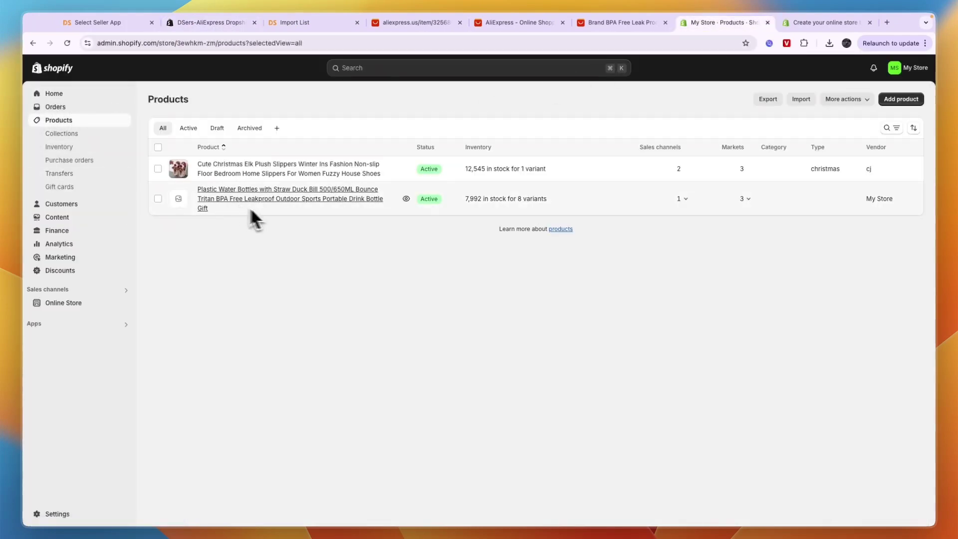
left_click(406, 200)
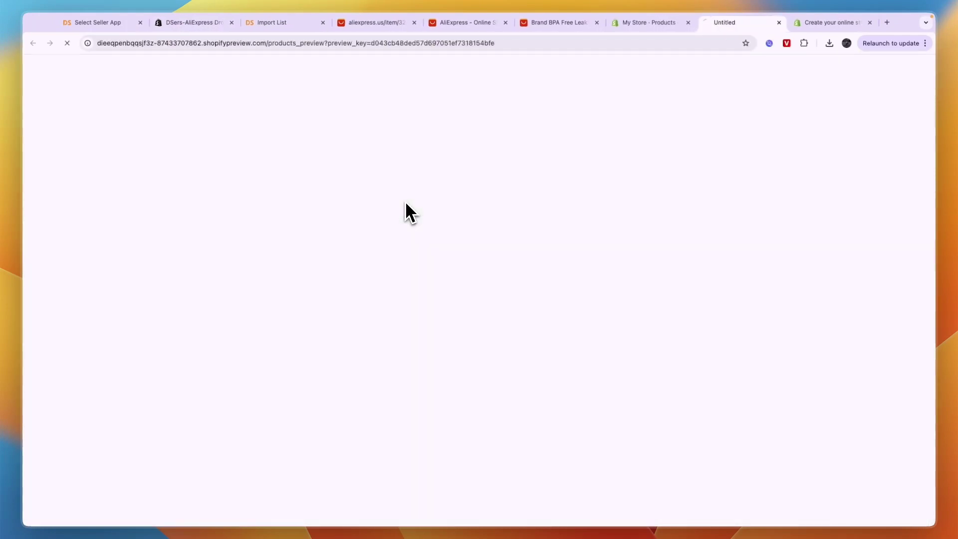
scroll(505, 259, "down", 6)
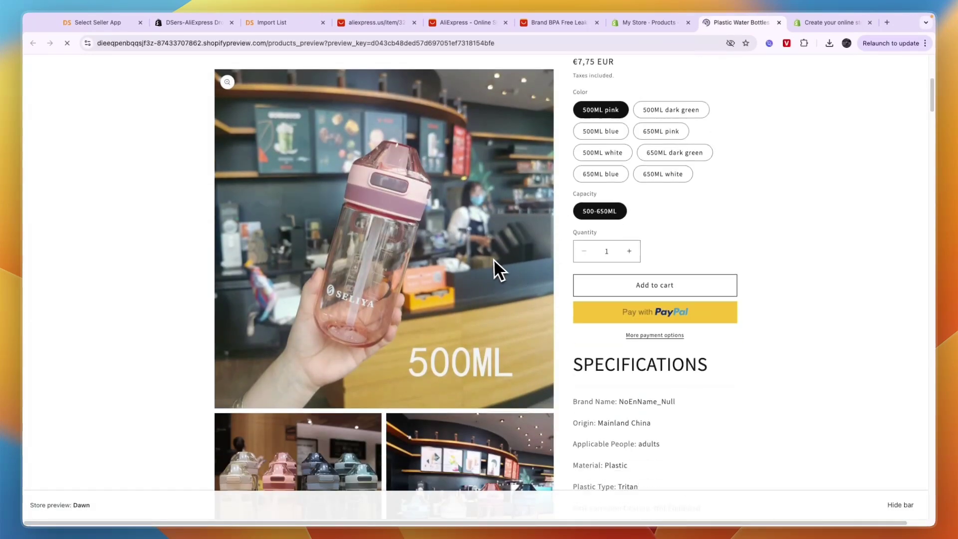
scroll(485, 287, "up", 4)
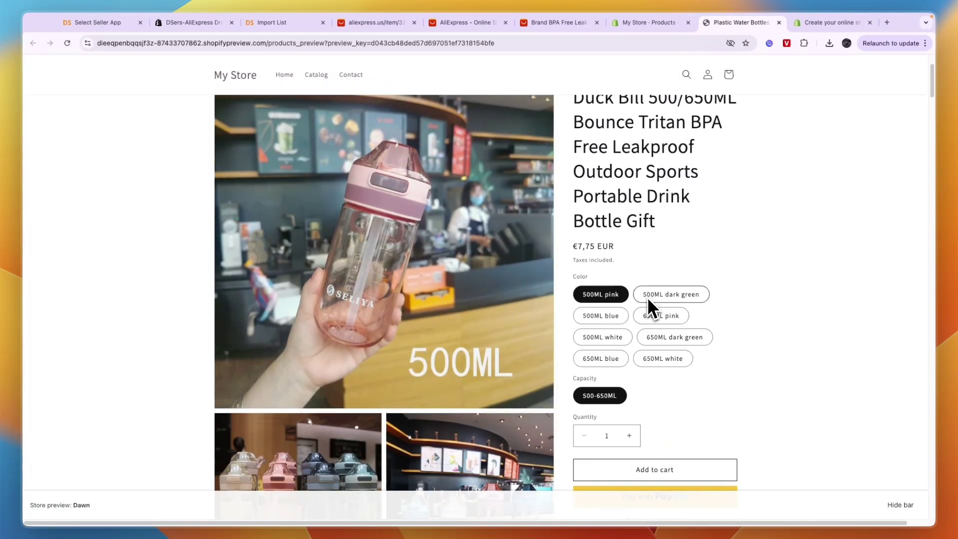
Step: Preview the 650ML pink, 500ML white and 500ML blue variants and scroll the photos
left_click(667, 318)
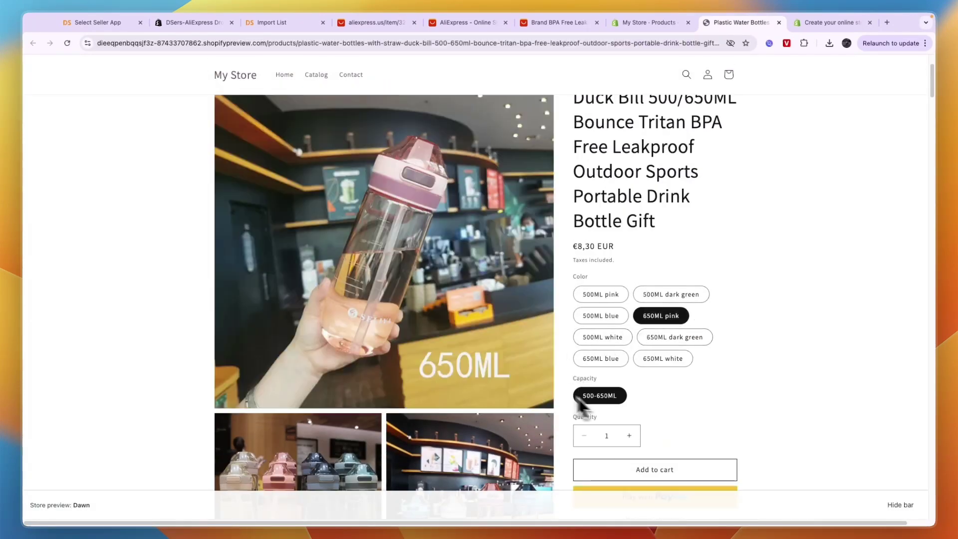
left_click(609, 342)
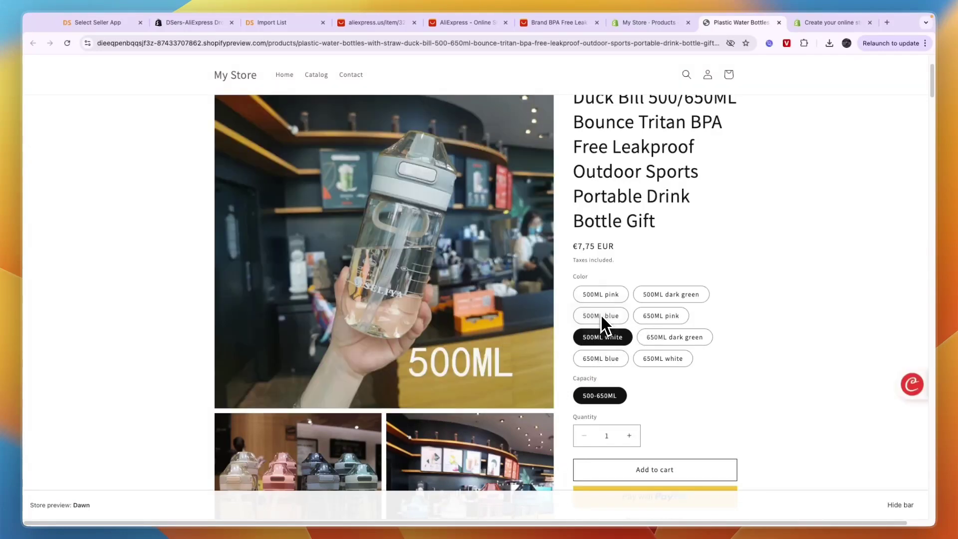
left_click(604, 320)
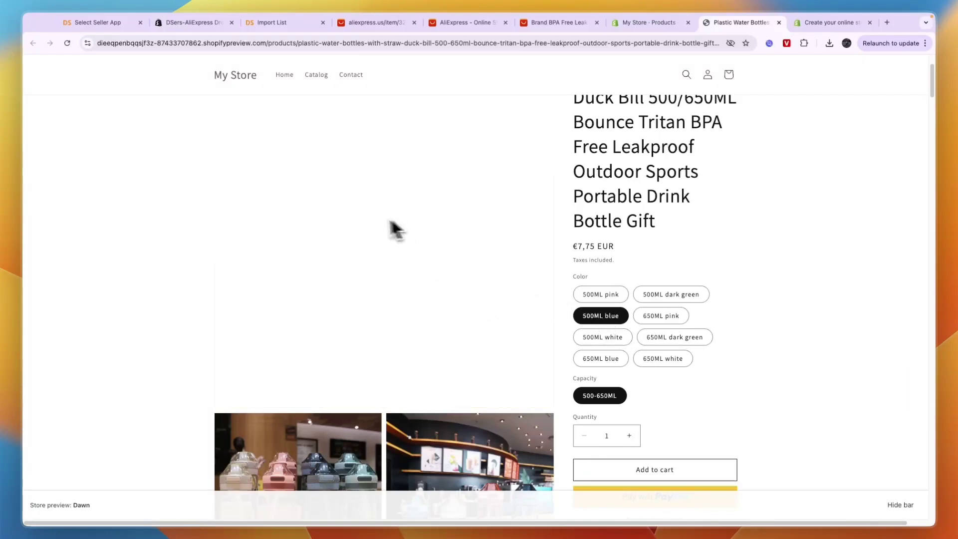
scroll(544, 372, "down", 15)
scroll(663, 318, "down", 10)
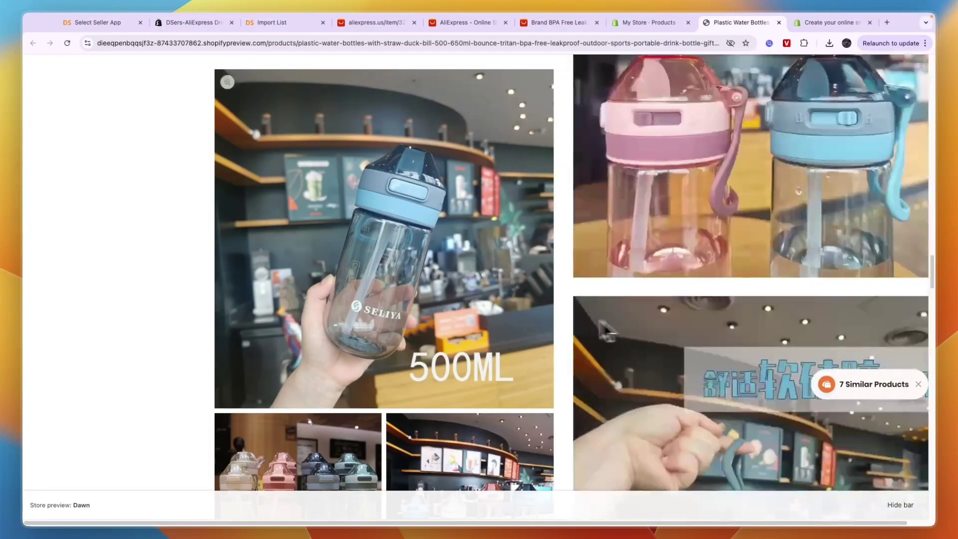
scroll(133, 322, "down", 15)
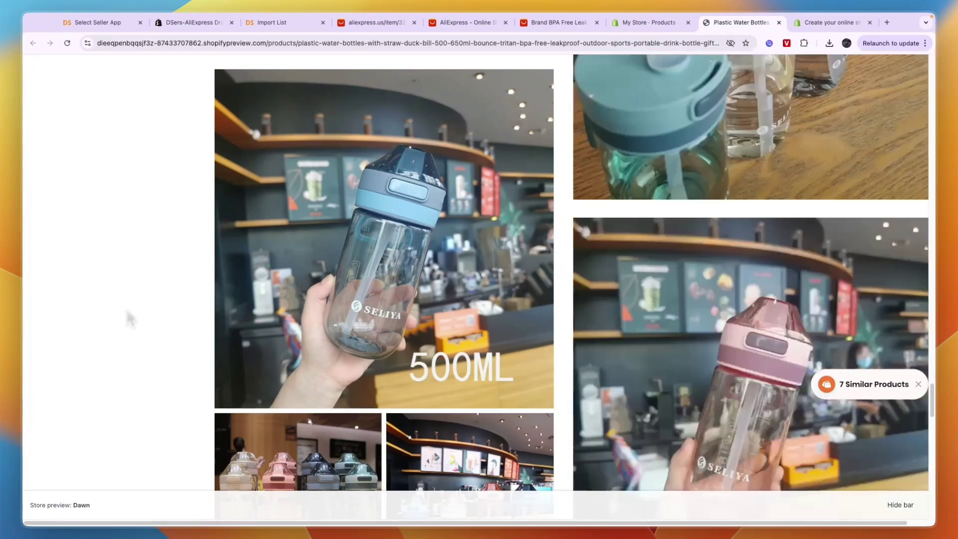
scroll(808, 289, "down", 3)
scroll(774, 278, "up", 15)
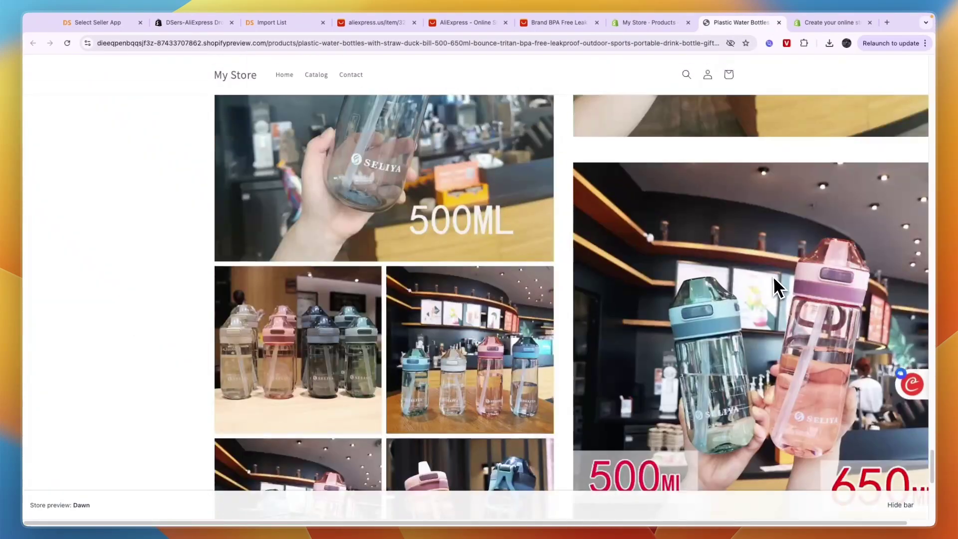
scroll(564, 302, "up", 5)
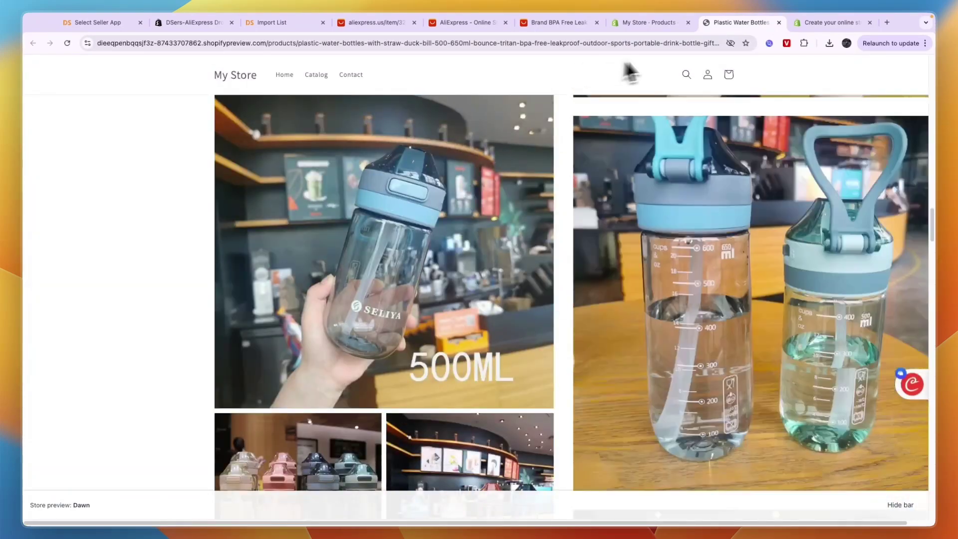
left_click(290, 26)
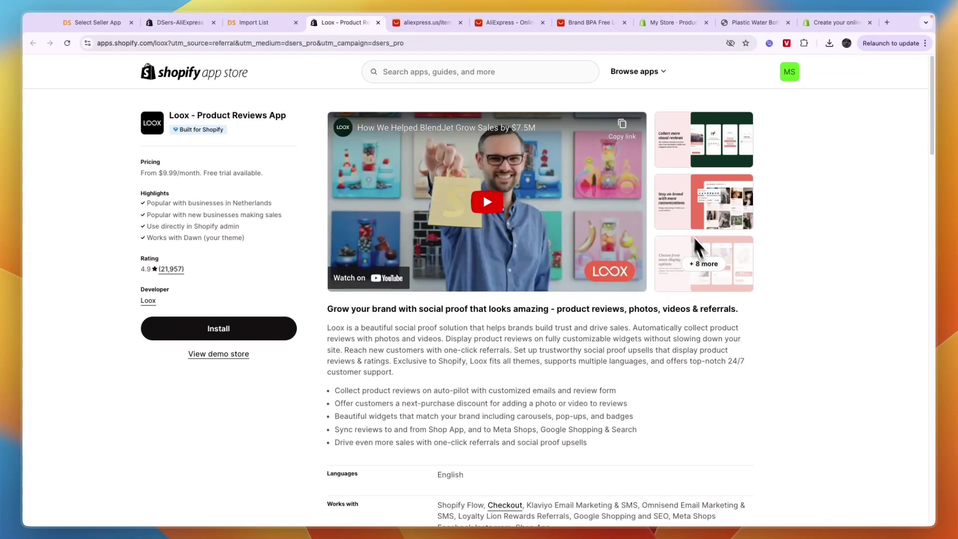
Step: Close the Loox tab and product editor, then open Open Orders > AliExpress
left_click(379, 33)
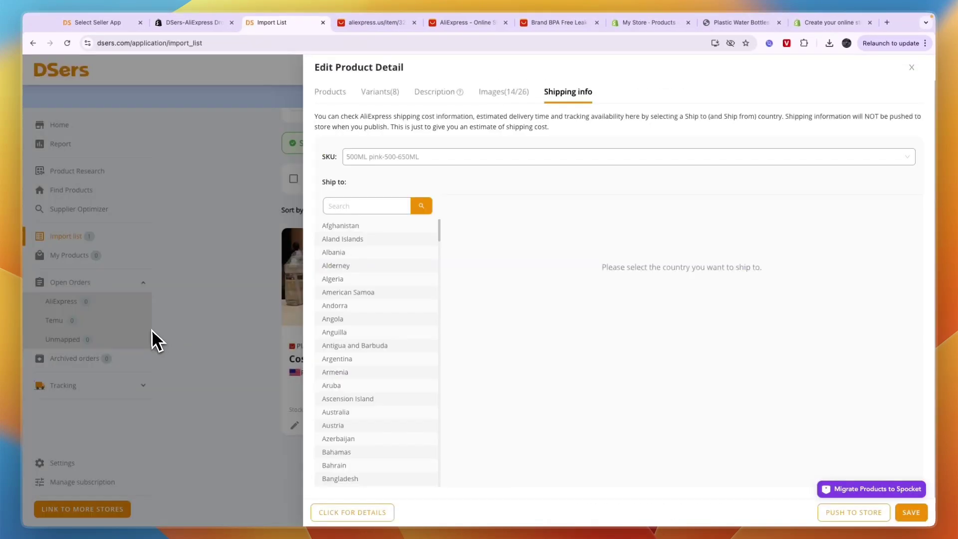
left_click(197, 355)
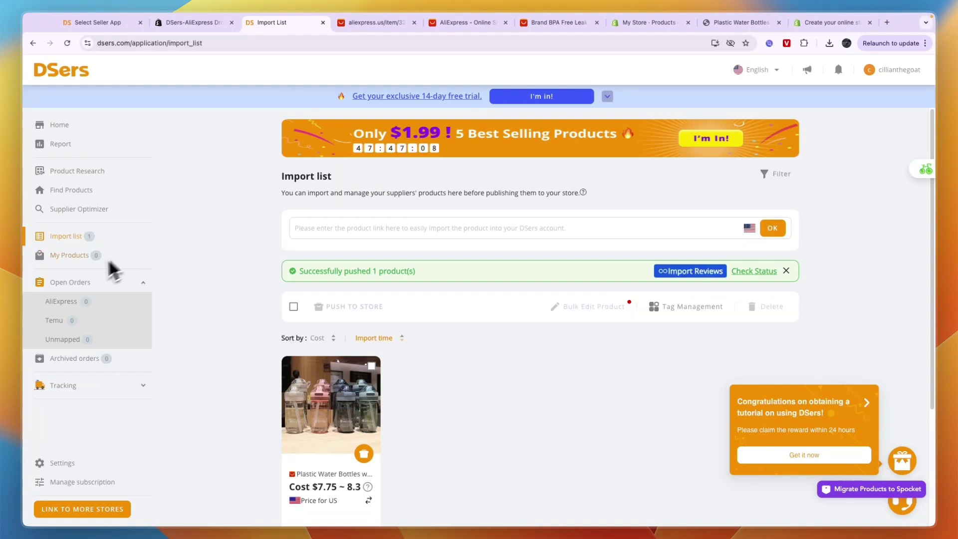
left_click(84, 285)
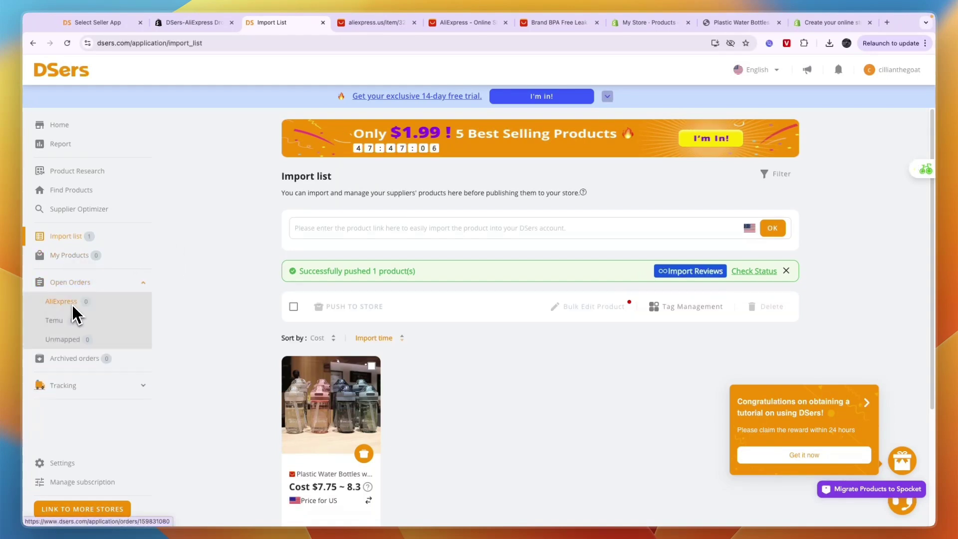
left_click(75, 302)
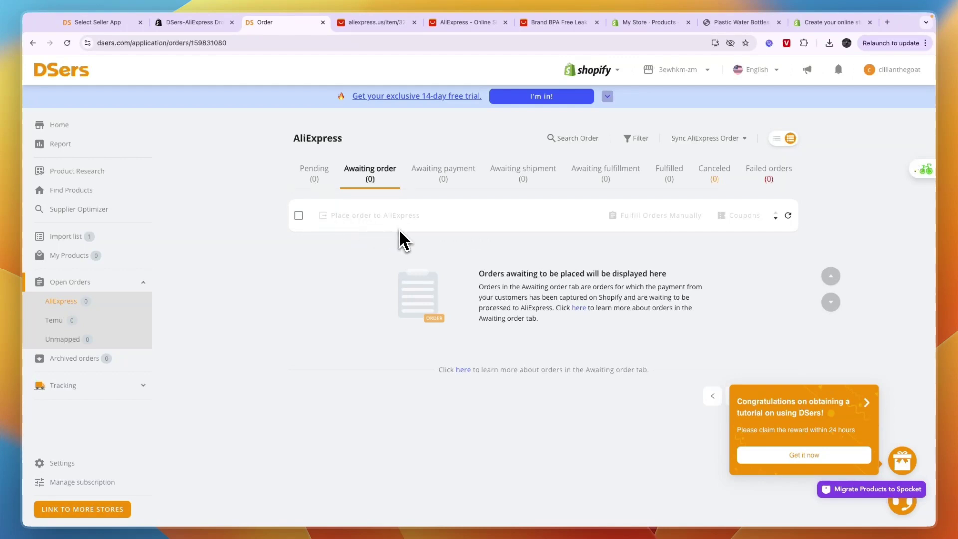
Step: Check every order status tab from Pending to Failed orders, all showing zero orders
left_click(315, 172)
left_click(379, 170)
left_click(322, 163)
left_click(366, 171)
left_click(430, 180)
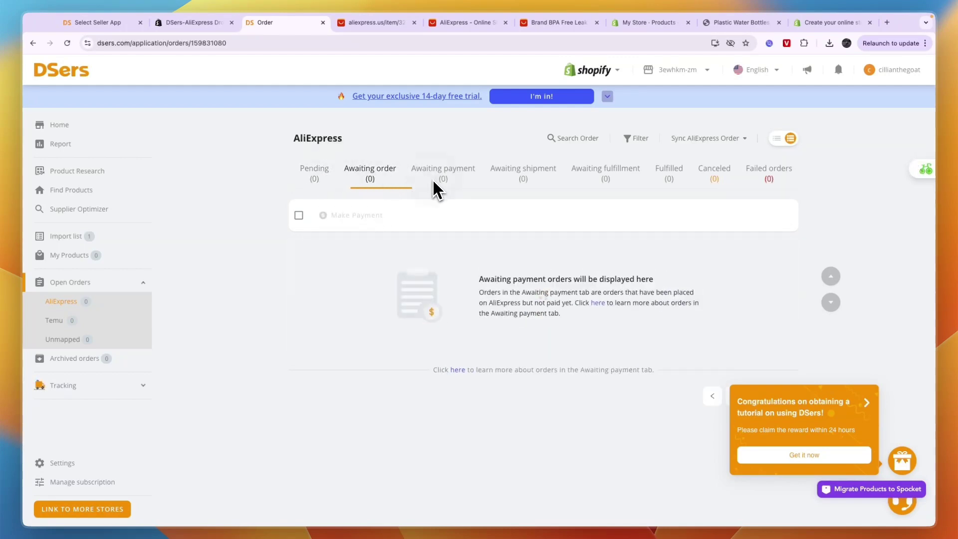
left_click(508, 182)
left_click(611, 183)
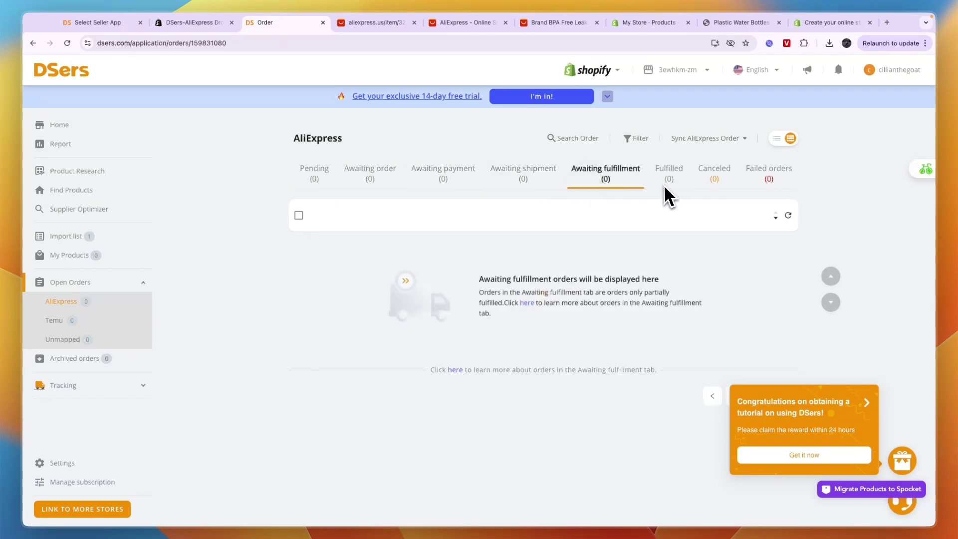
left_click(669, 185)
left_click(713, 184)
left_click(776, 184)
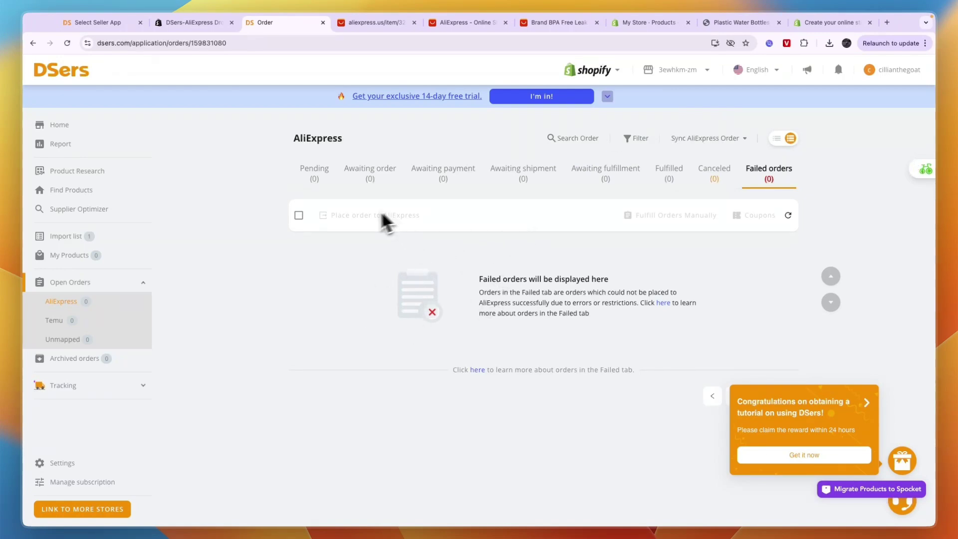
left_click(384, 184)
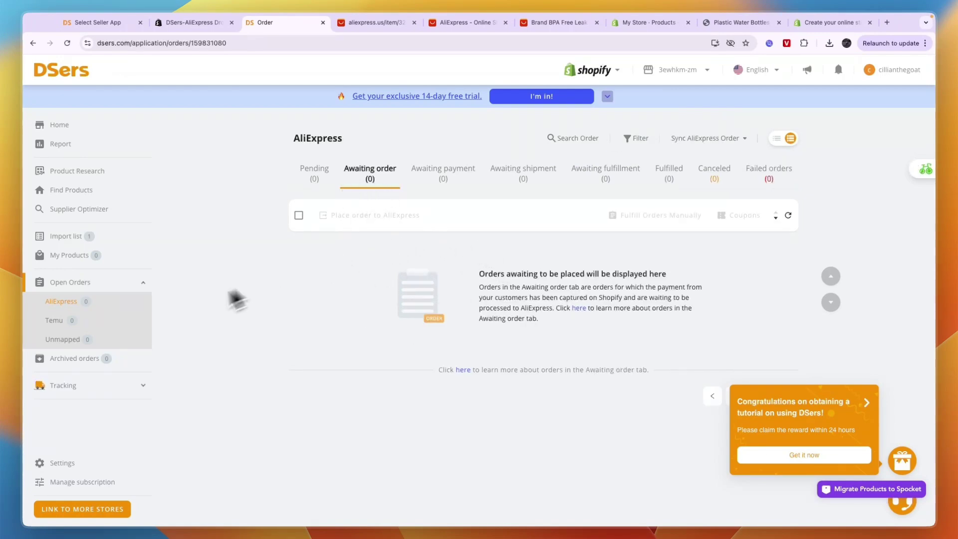
Step: Open Tracking status from the sidebar and dismiss the Upgrade plan prompt
left_click(56, 391)
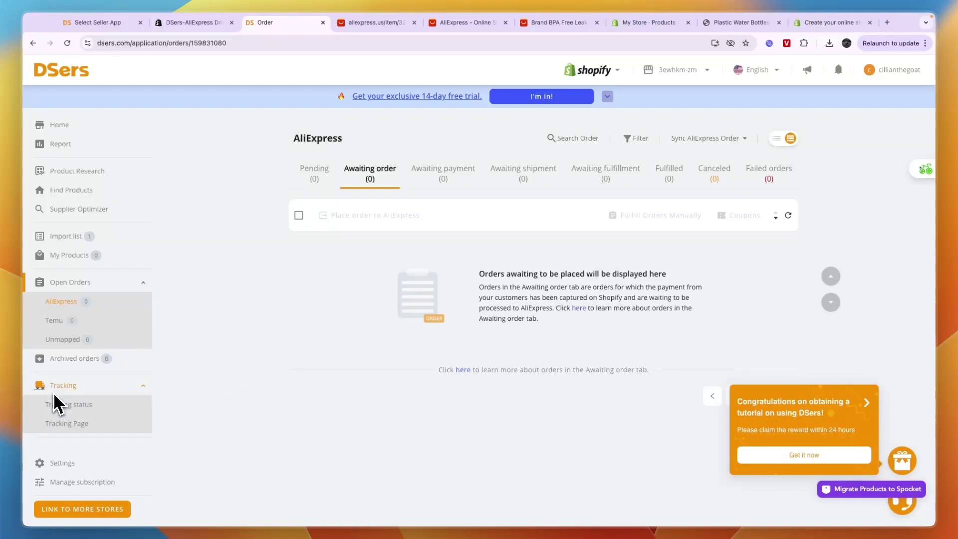
left_click(80, 402)
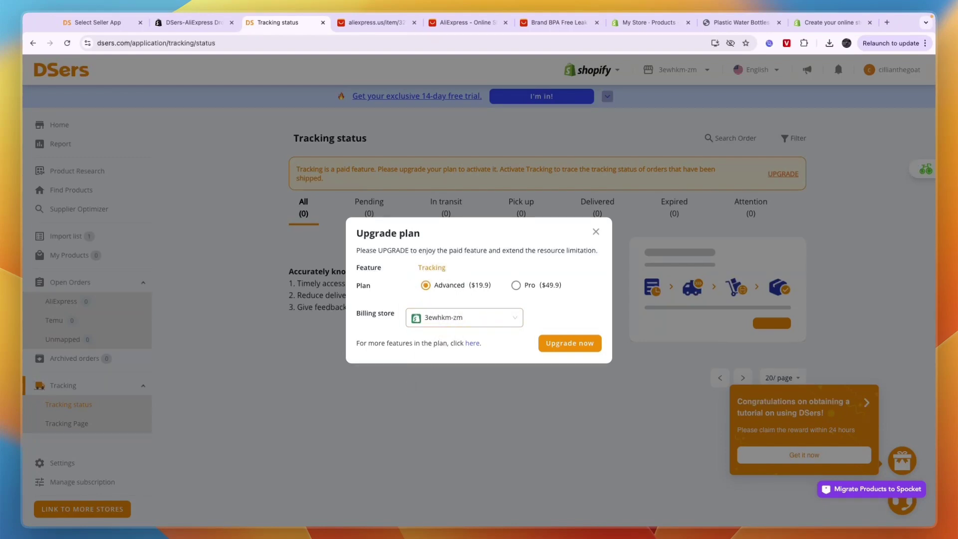
left_click(598, 233)
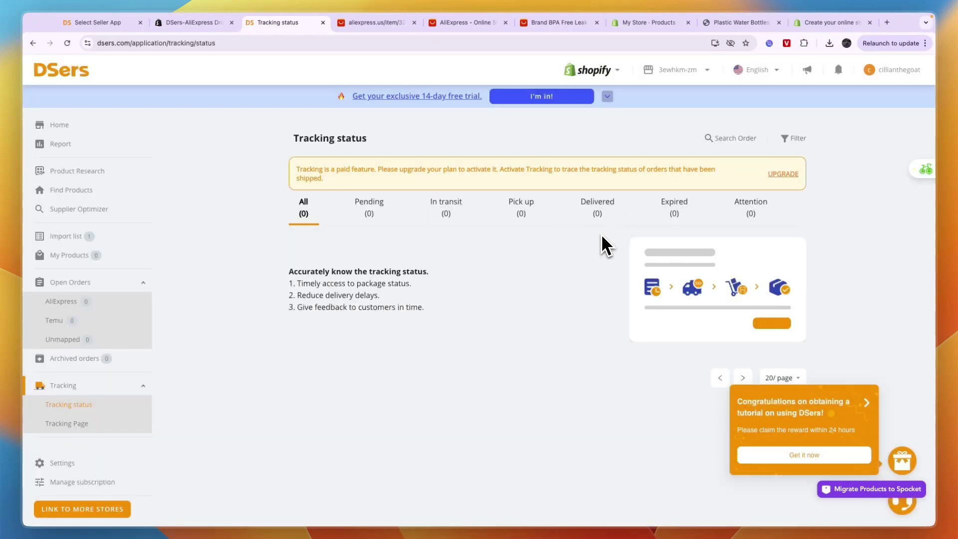
Step: Browse the AliExpress Standard Shipping options in Settings without changes, then return to Home
left_click(68, 463)
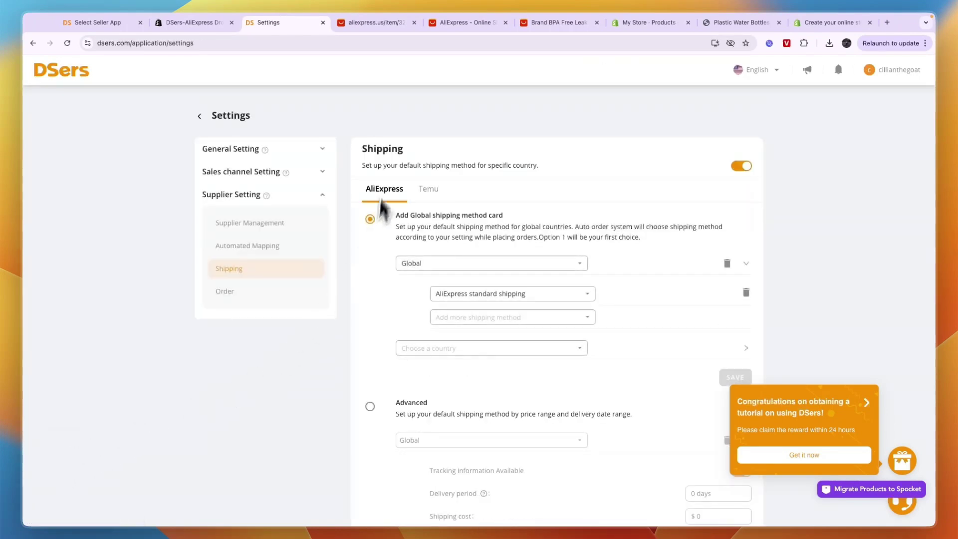
left_click(487, 294)
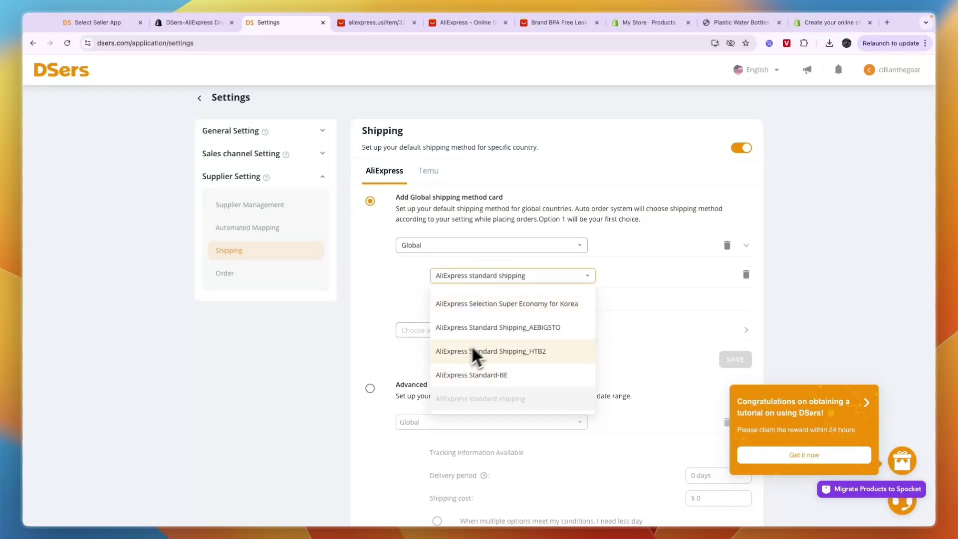
scroll(482, 371, "down", 10)
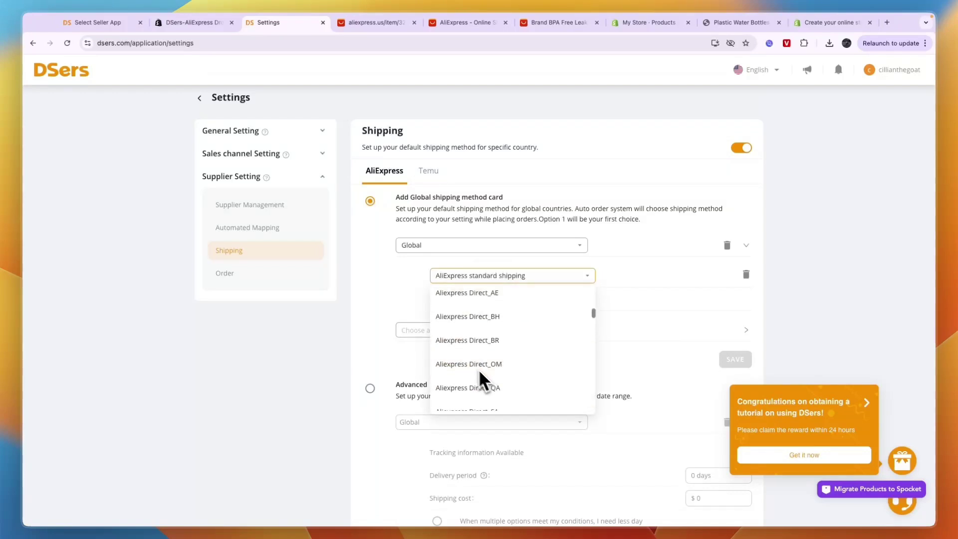
left_click(381, 328)
left_click(199, 98)
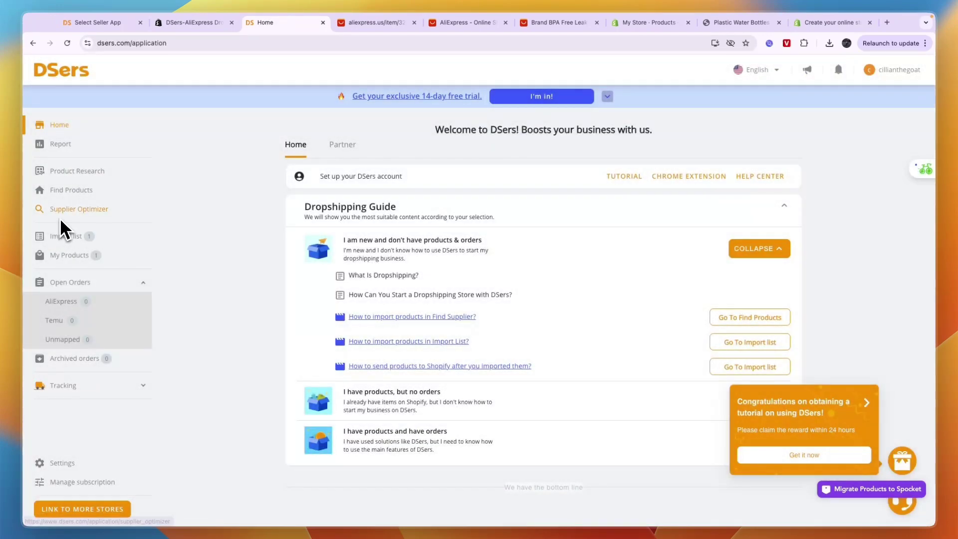
Step: Go to Supplier Optimizer to find similar suppliers by product link or image
left_click(61, 219)
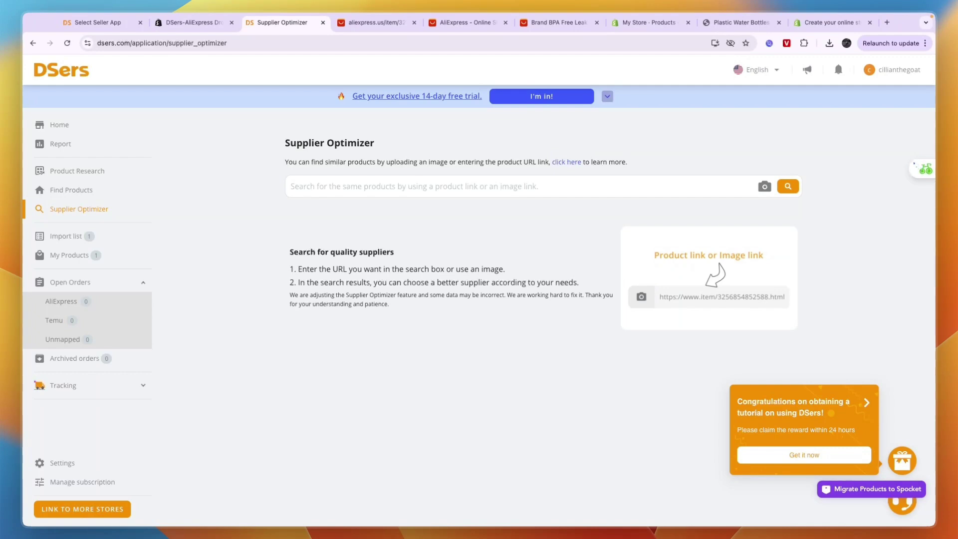
Step: Go to the Sales Report page from the Report item in the sidebar
left_click(82, 145)
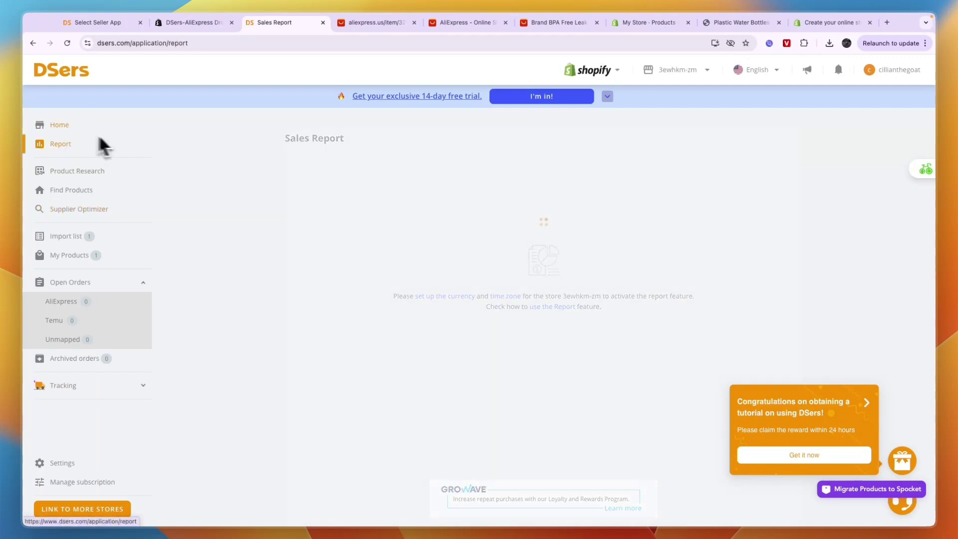